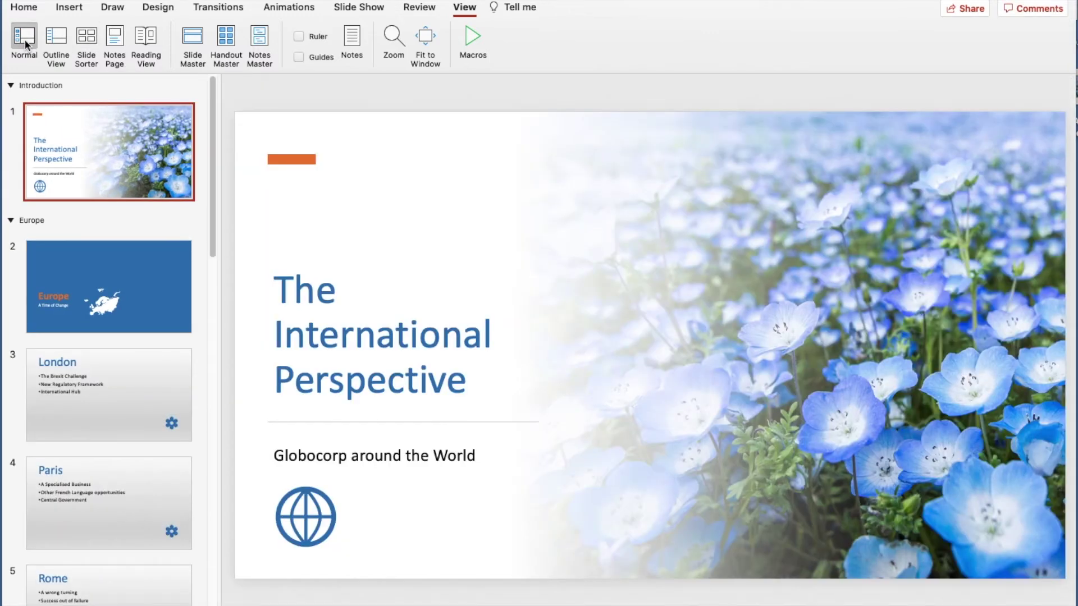
- Switch the presentation to Slide Sorter view and select the London slide, followed by the Paris slide
click(87, 42)
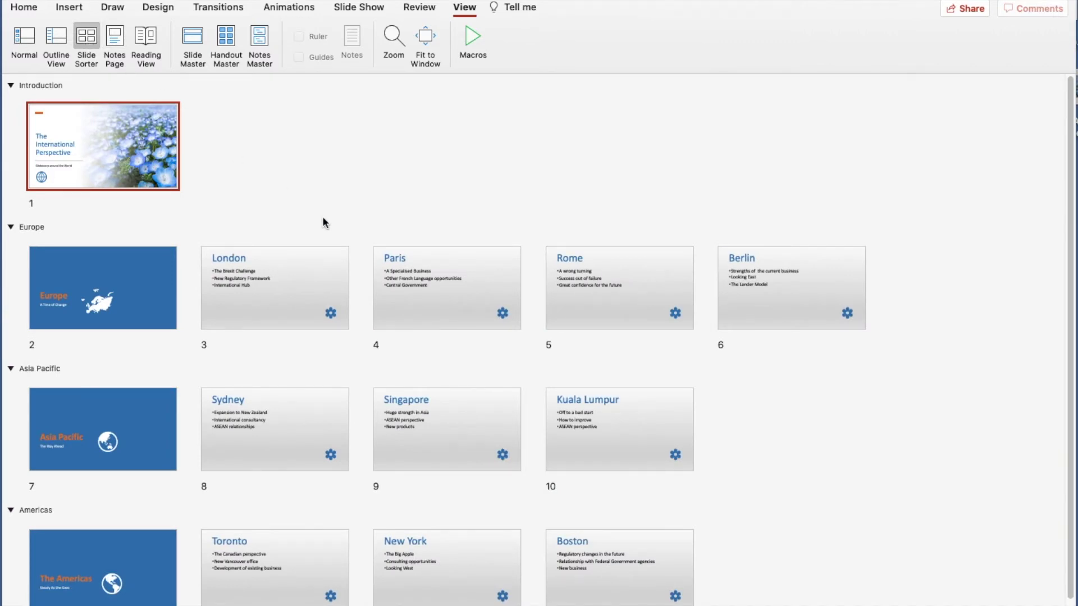
click(297, 277)
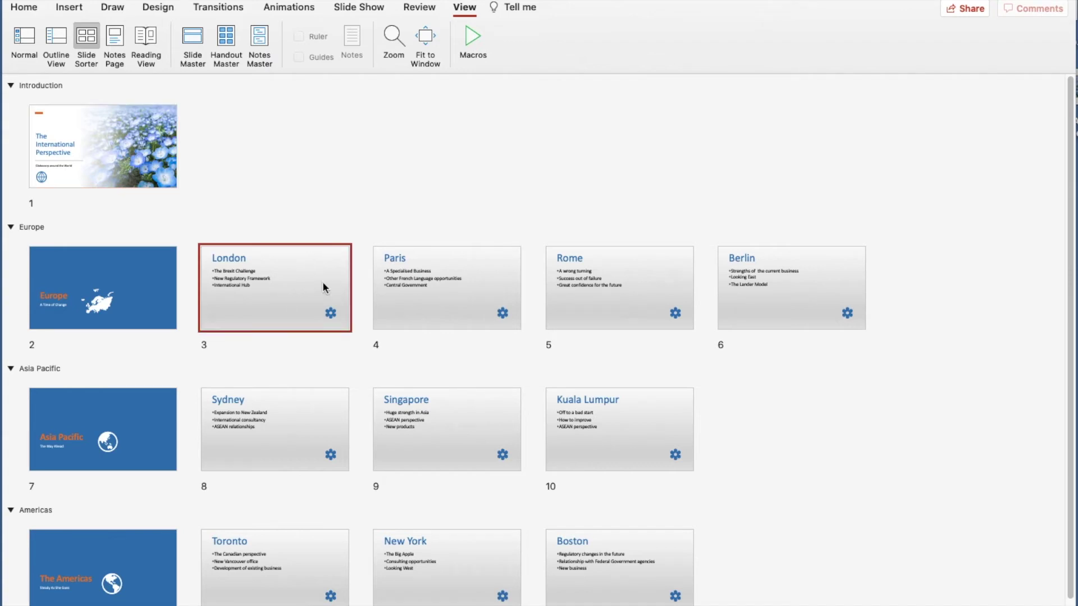
click(464, 289)
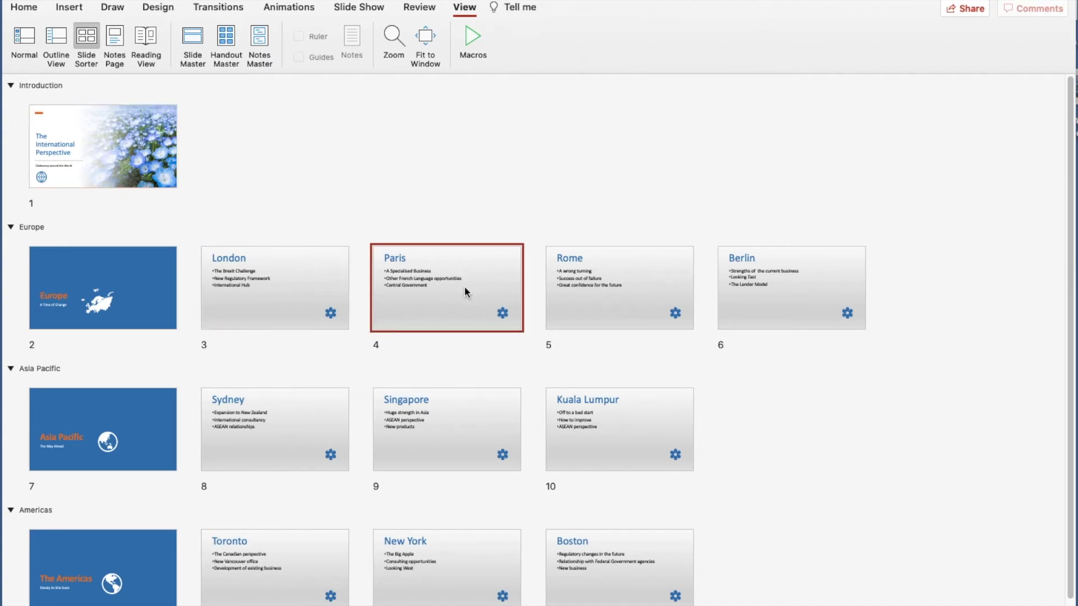
- Collapse and re-expand the Europe and Asia Pacific sections, and clear the slide selection
click(10, 228)
click(10, 227)
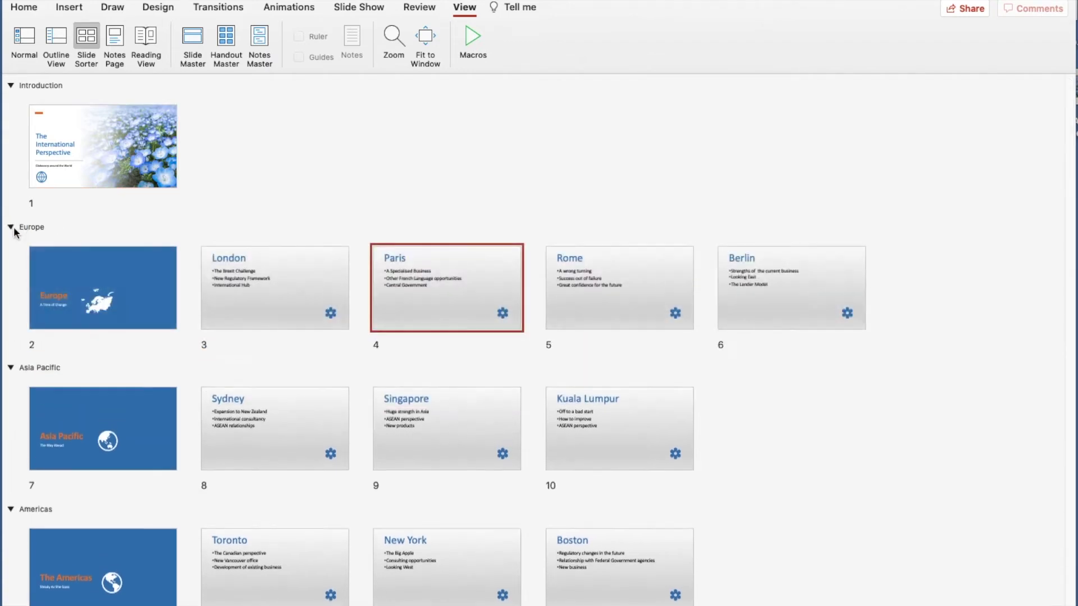
click(11, 368)
click(10, 368)
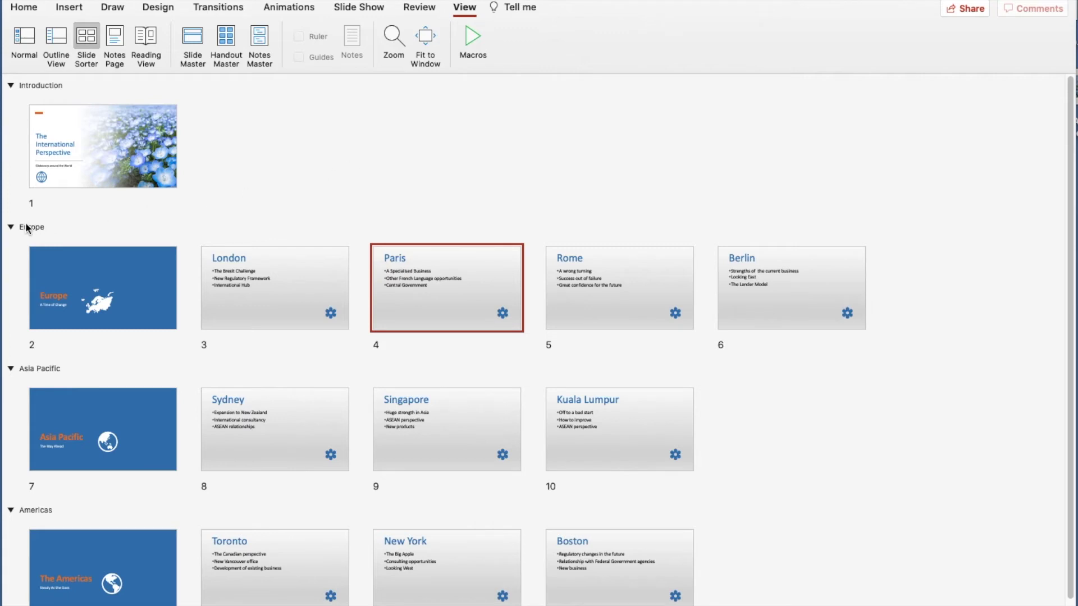
click(301, 187)
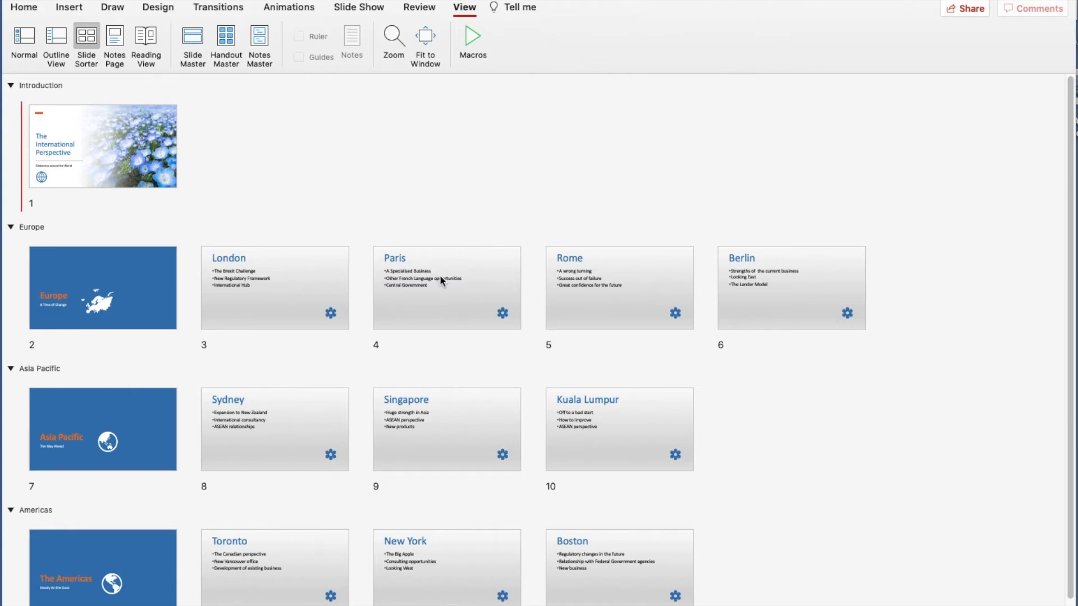
- Open the Sydney slide from the sorter in Normal view and return to Slide Sorter view
click(597, 290)
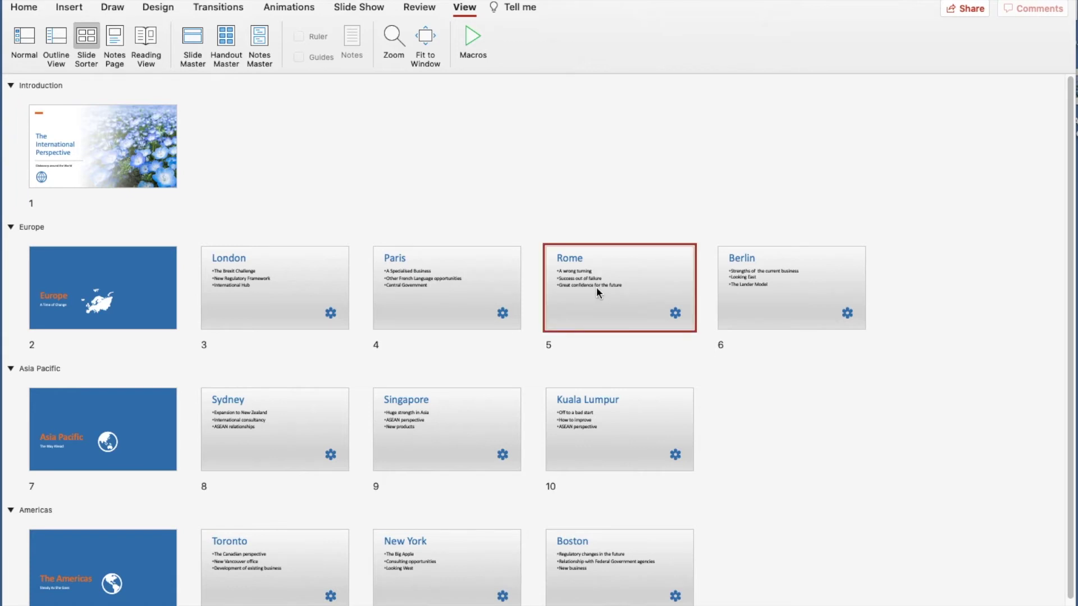
click(323, 398)
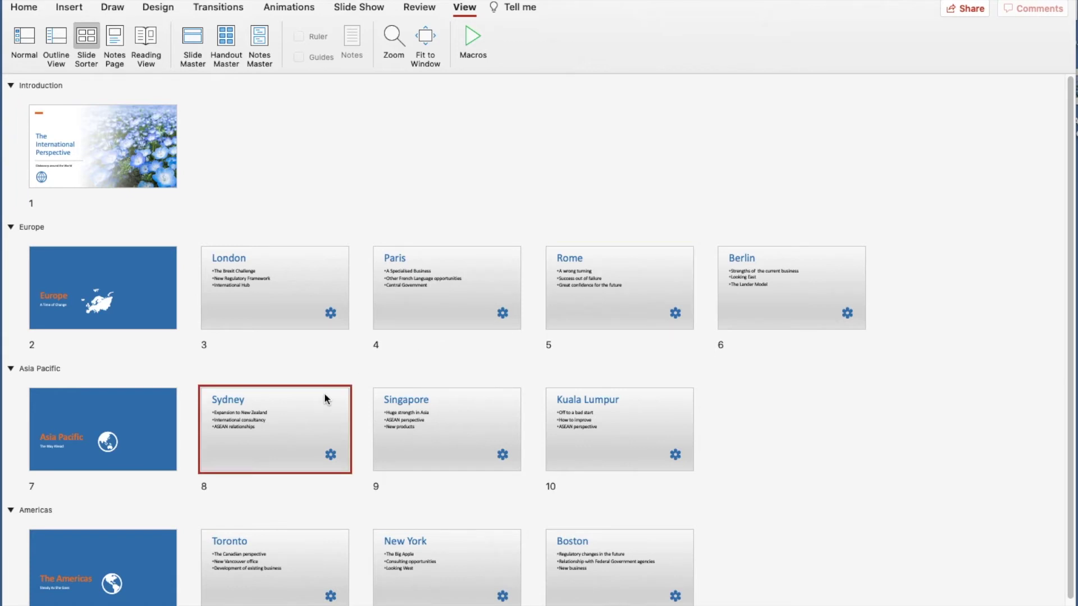
double_click(310, 399)
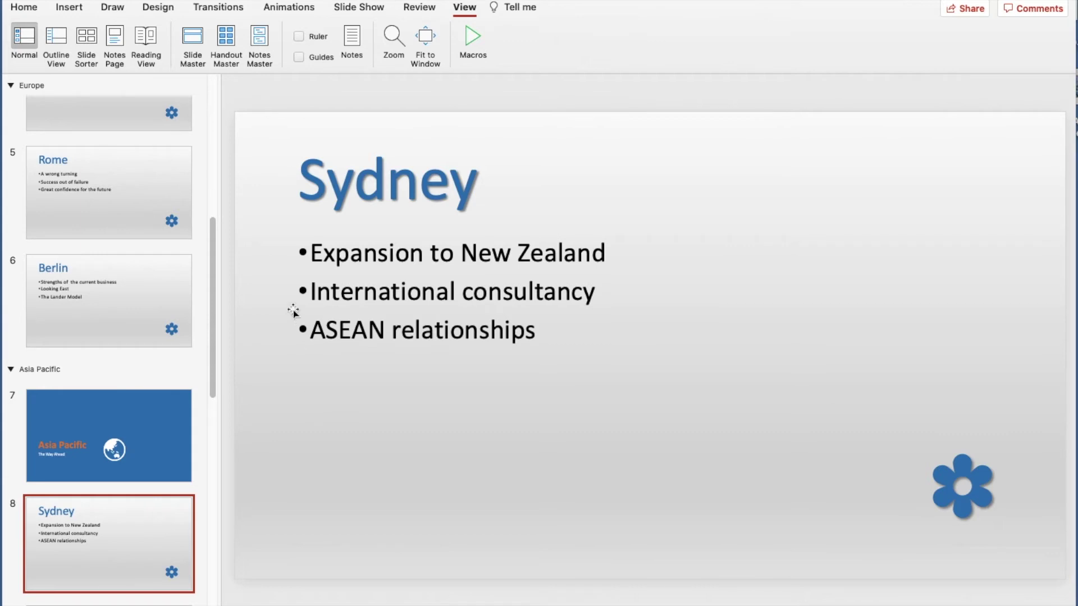
click(87, 42)
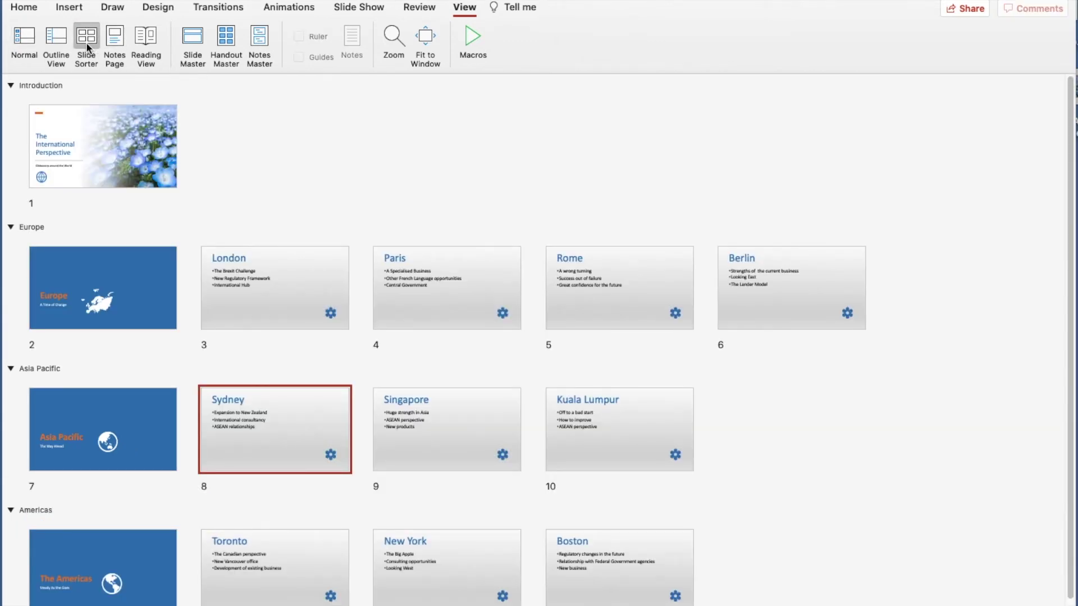
- Select the non-adjacent London, Singapore and Boston slides together and clear the selection
click(345, 160)
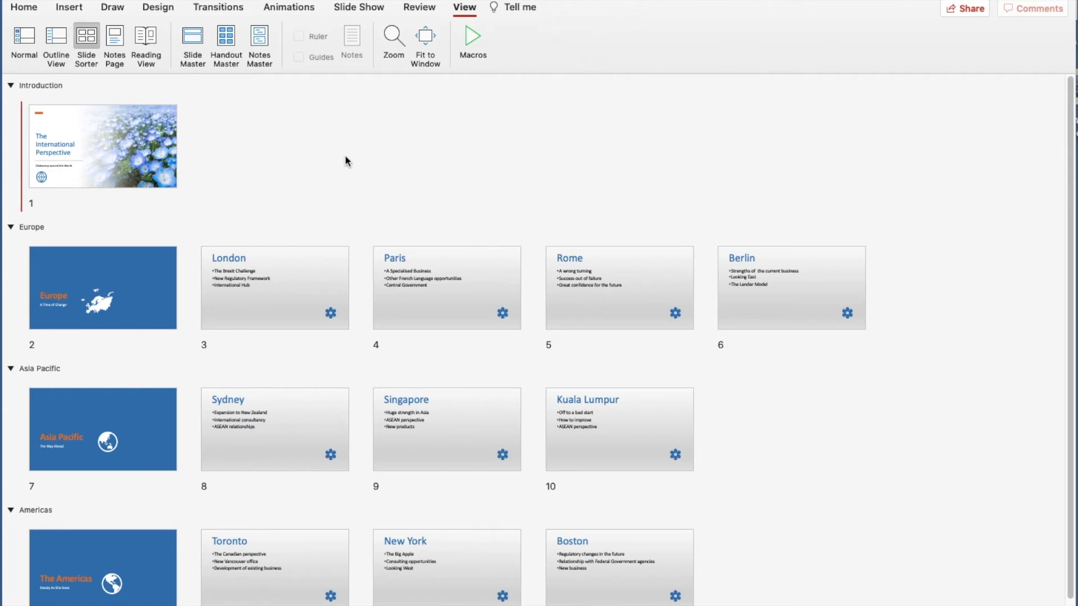
click(295, 280)
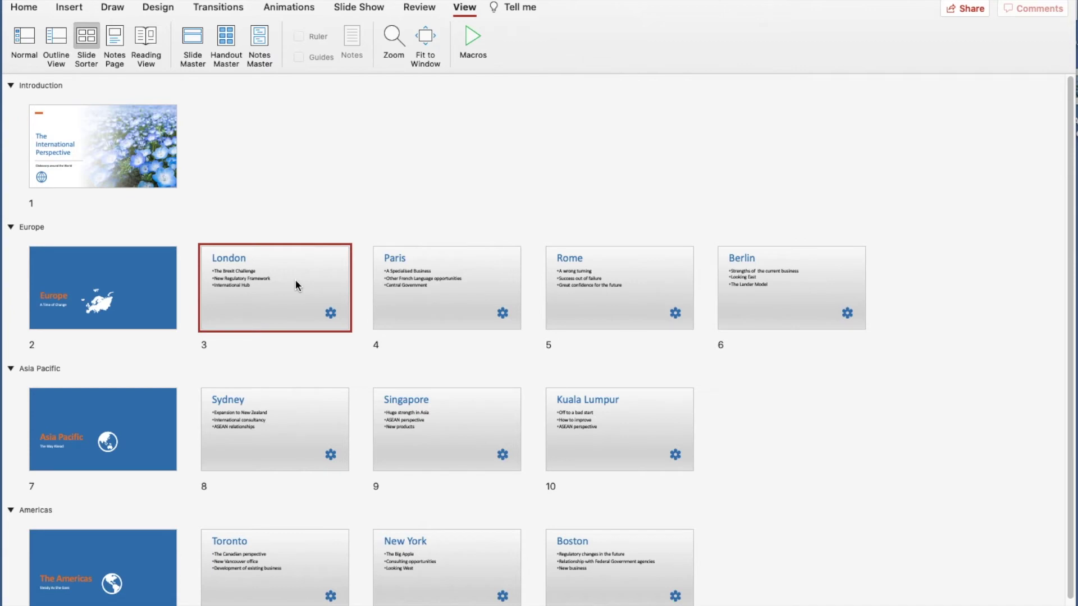
super+click(417, 411)
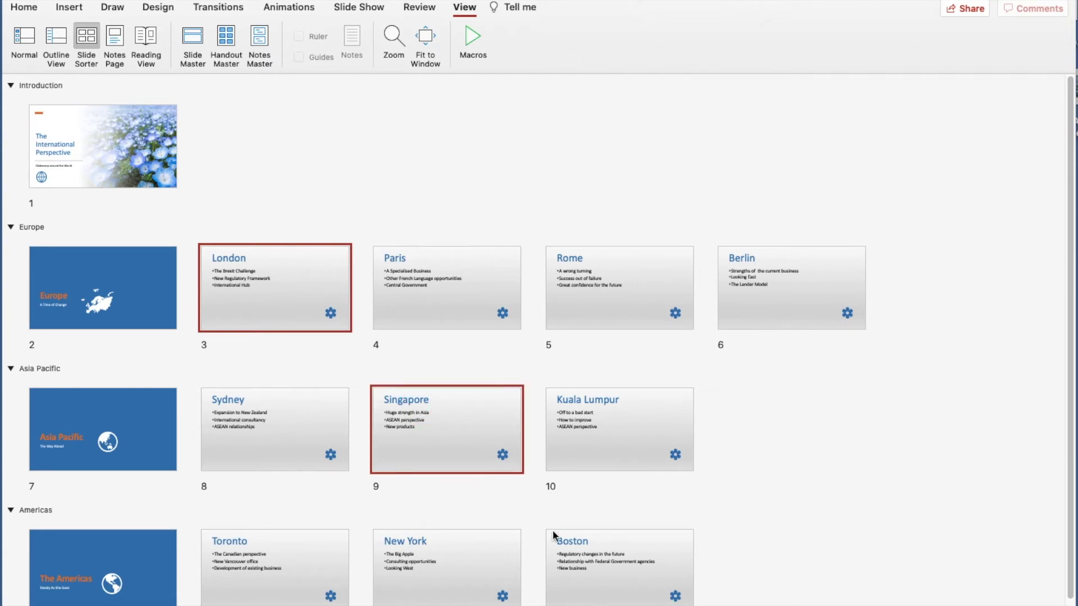
super+click(567, 538)
click(435, 198)
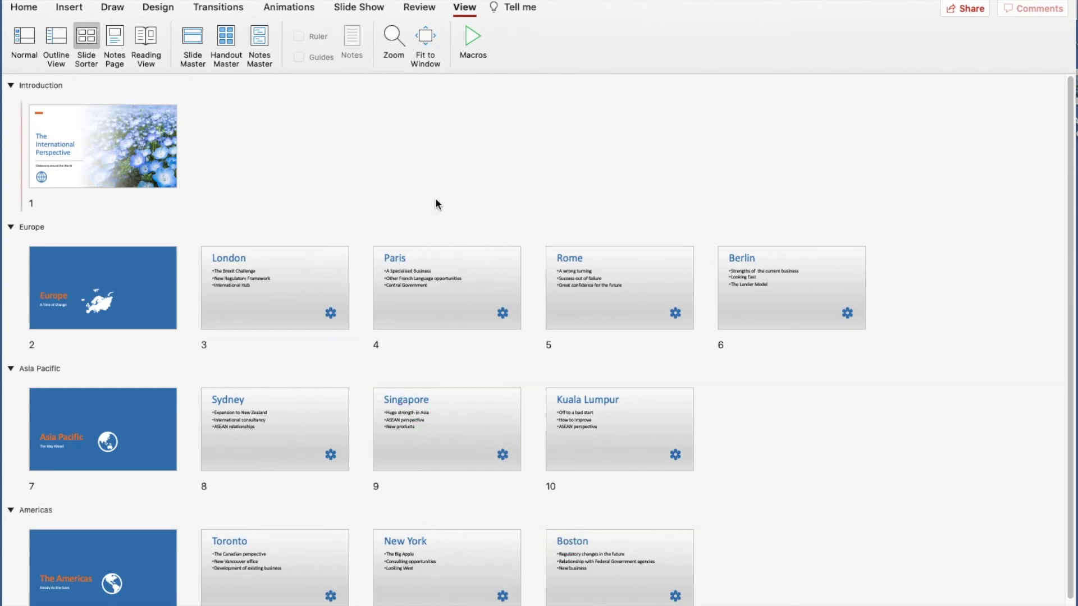
- Select the London, Paris, Rome and Singapore slides together and clear the selection
click(290, 281)
super+click(437, 309)
super+click(590, 309)
super+click(437, 422)
click(463, 207)
- Select the London, Berlin, Sydney and Boston slides together, and replace that selection with the Kuala Lumpur slide alone
click(280, 284)
super+click(773, 290)
super+click(298, 423)
super+click(611, 577)
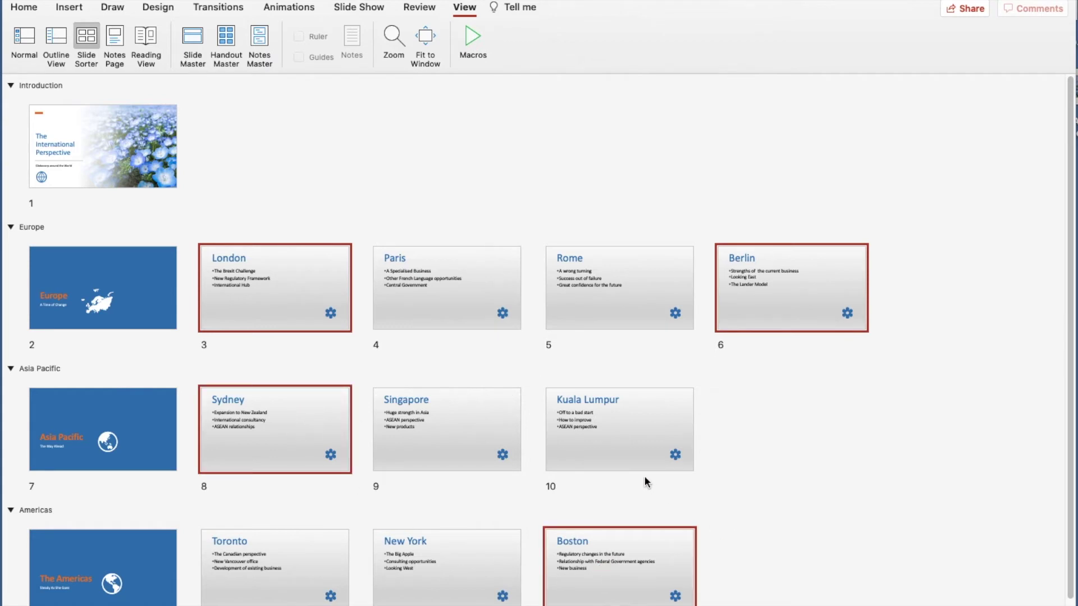
click(626, 459)
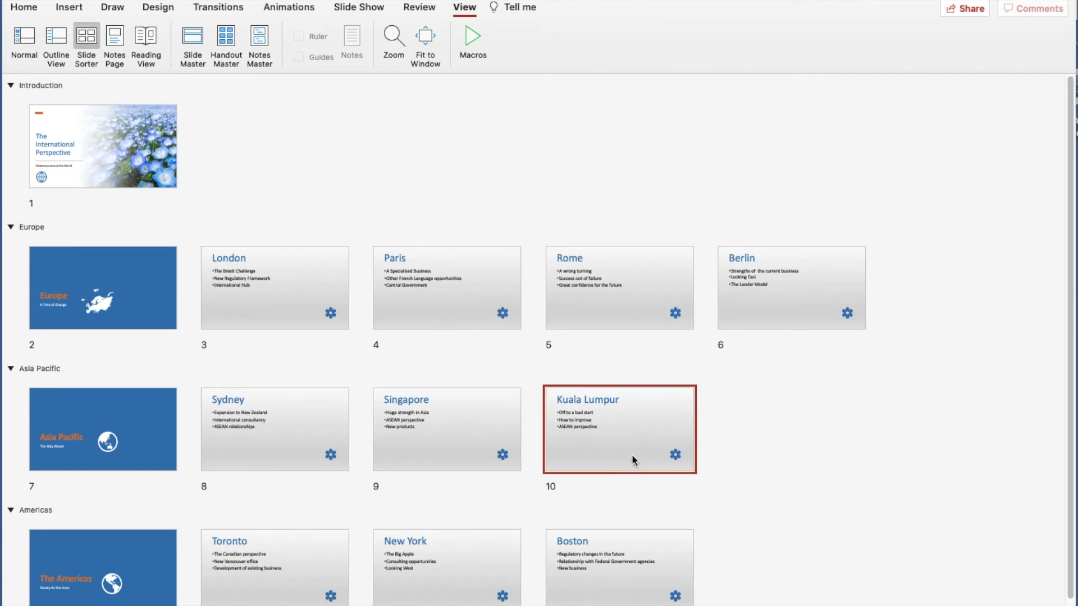
- Select the New York, Paris and Rome slides together as a non-adjacent selection
click(442, 544)
super+click(422, 281)
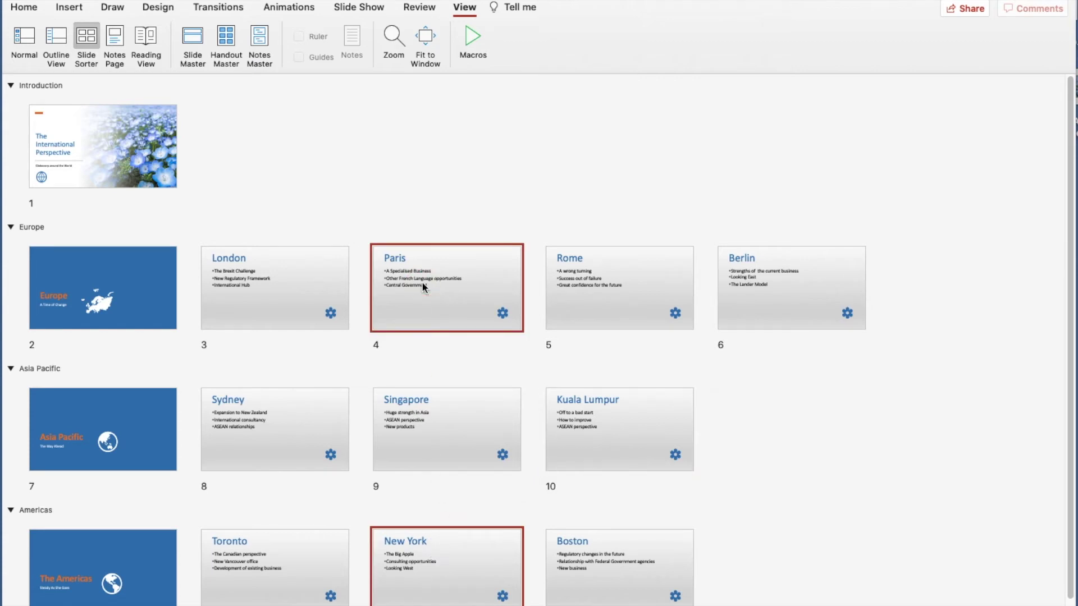
super+click(620, 277)
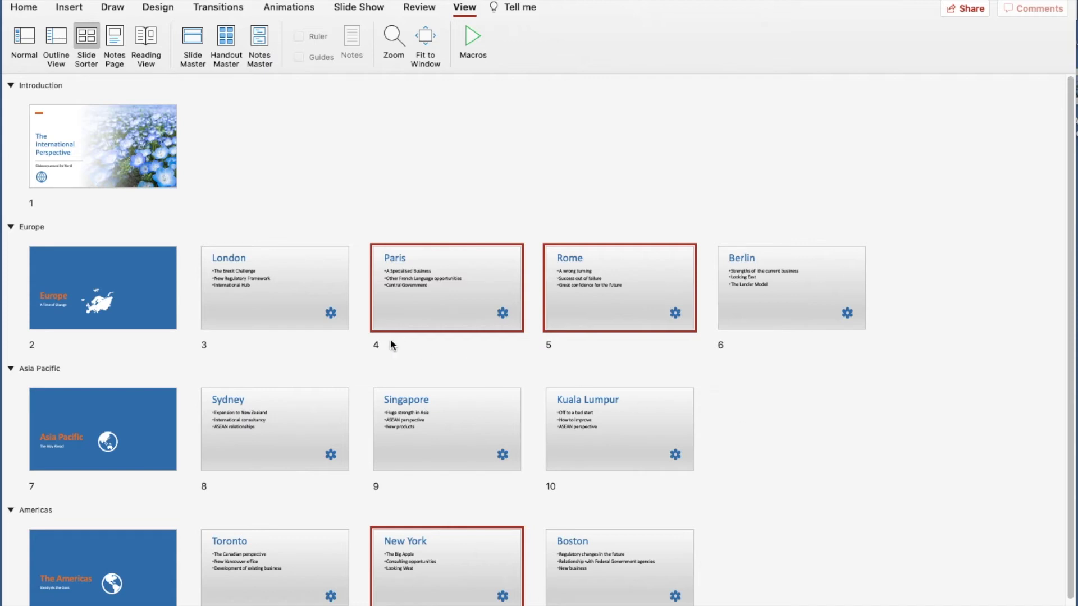
- Check the commands available for the London slide, and extend the selection from London through Berlin
click(278, 303)
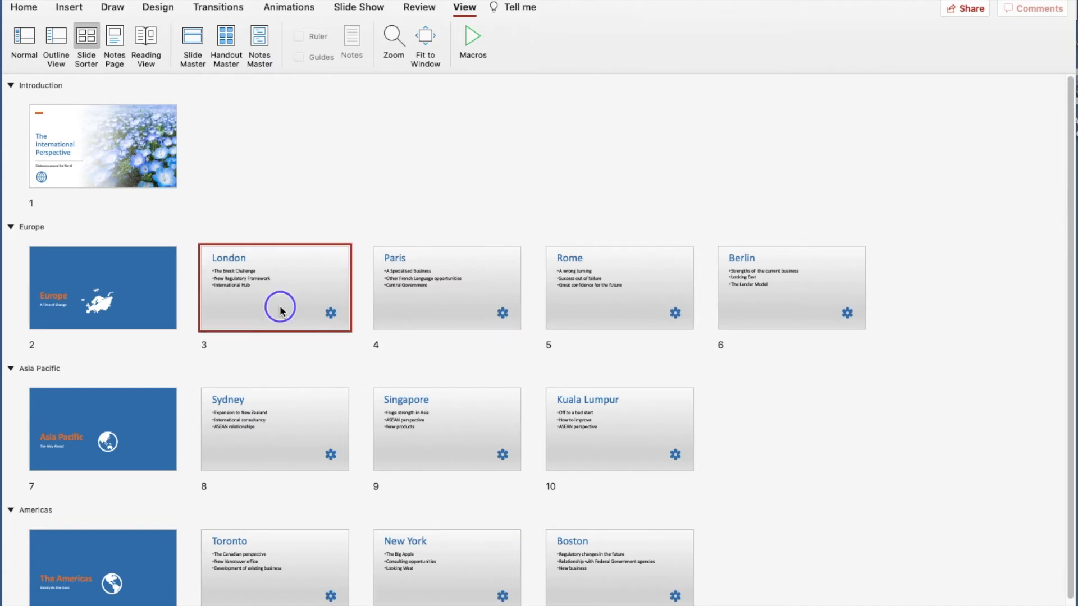
right_click(279, 311)
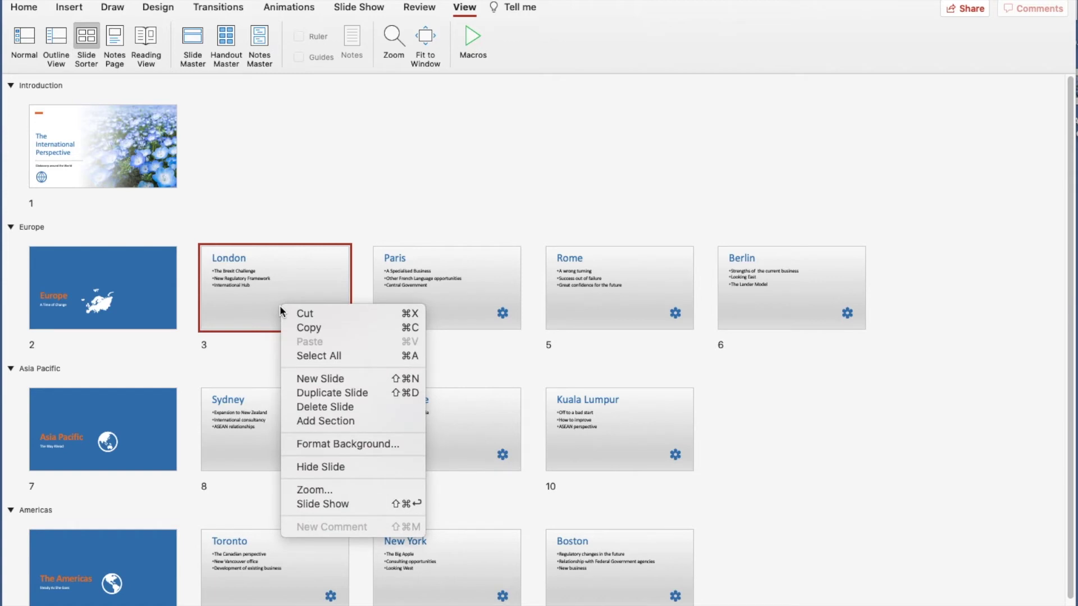
click(303, 191)
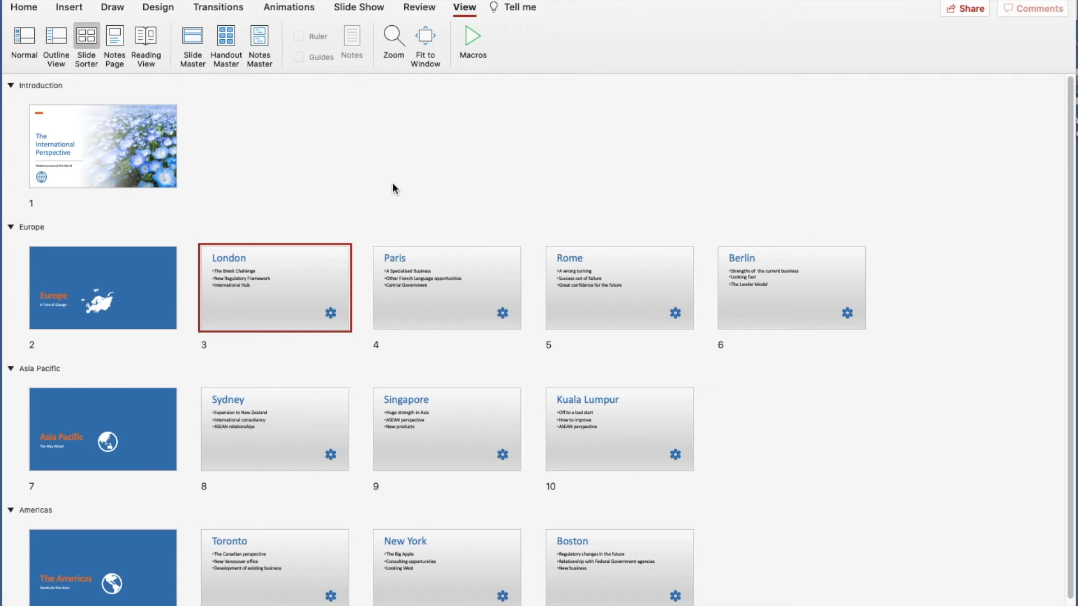
shift+click(802, 298)
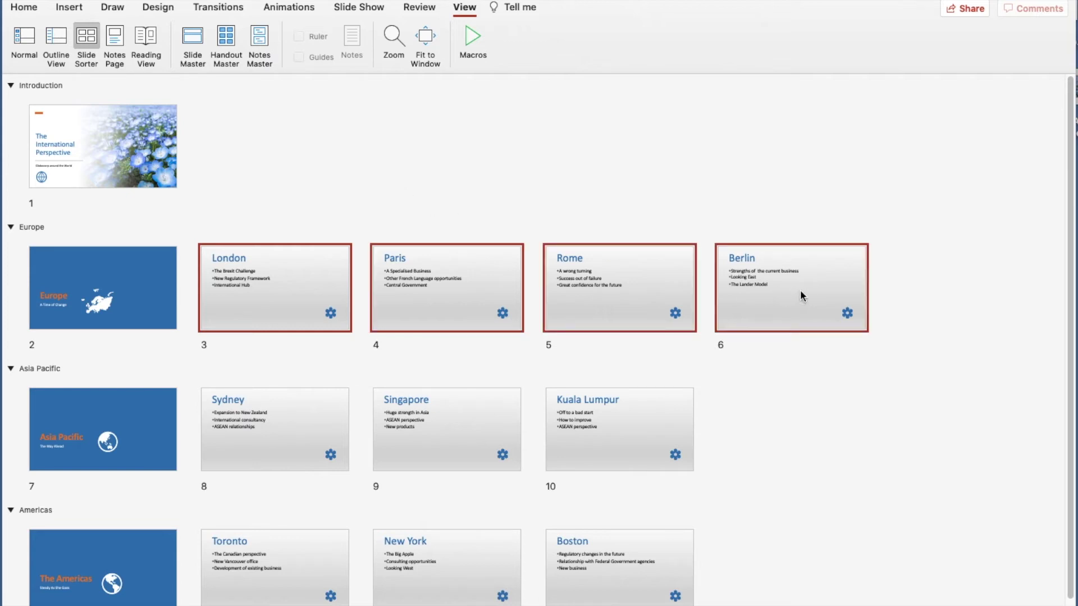
- Select the continuous range from the Europe title slide through the Kuala Lumpur slide and clear the selection
click(154, 284)
shift+click(592, 429)
click(396, 157)
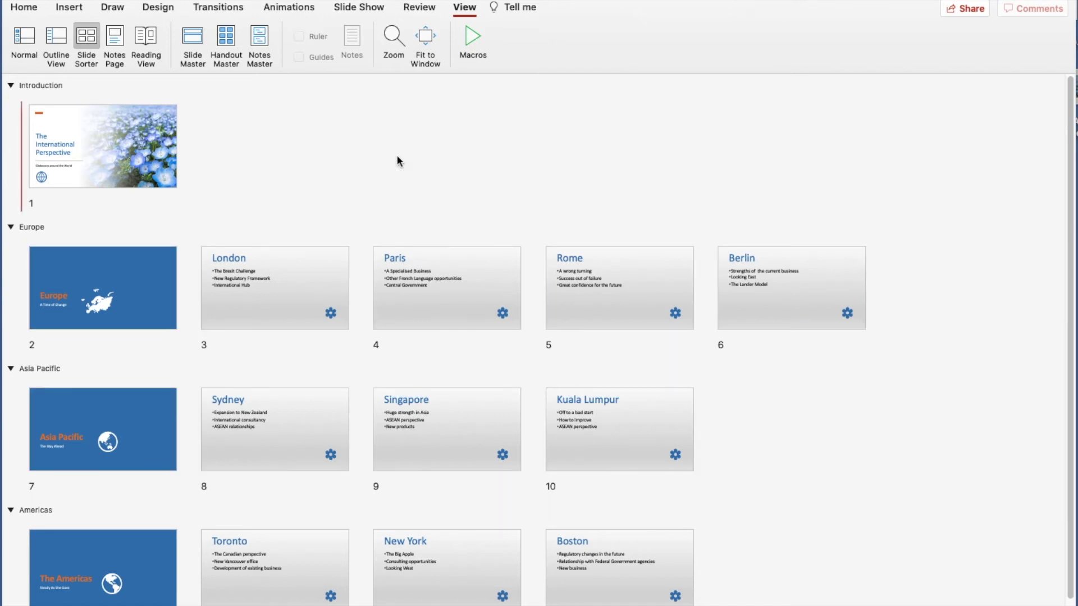
- Practise selecting the continuous range from the London slide through the Berlin slide twice, clearing the selection each time
click(304, 285)
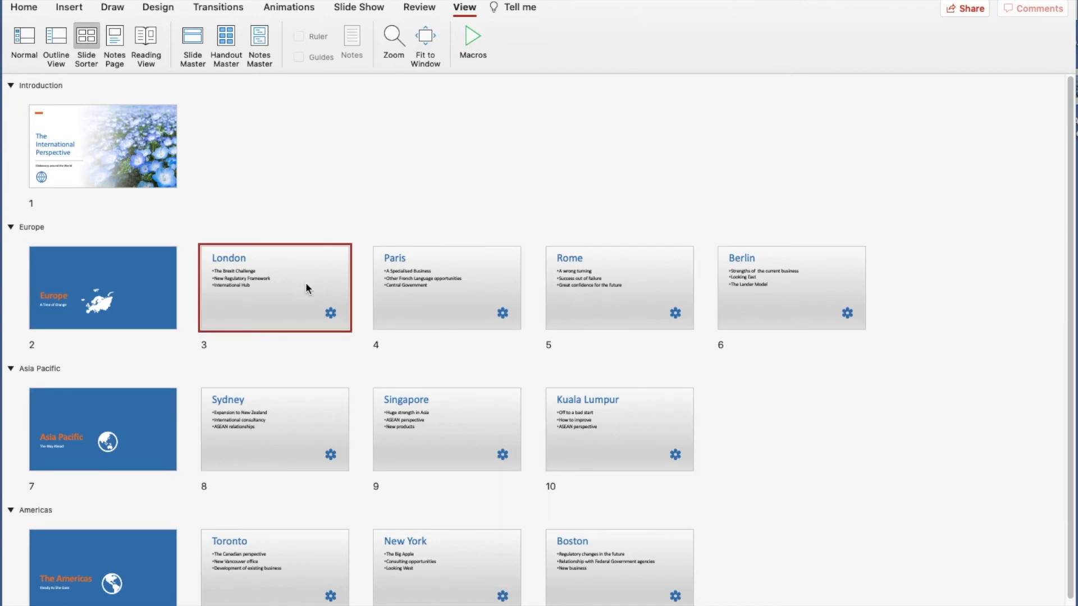
shift+click(766, 279)
click(442, 183)
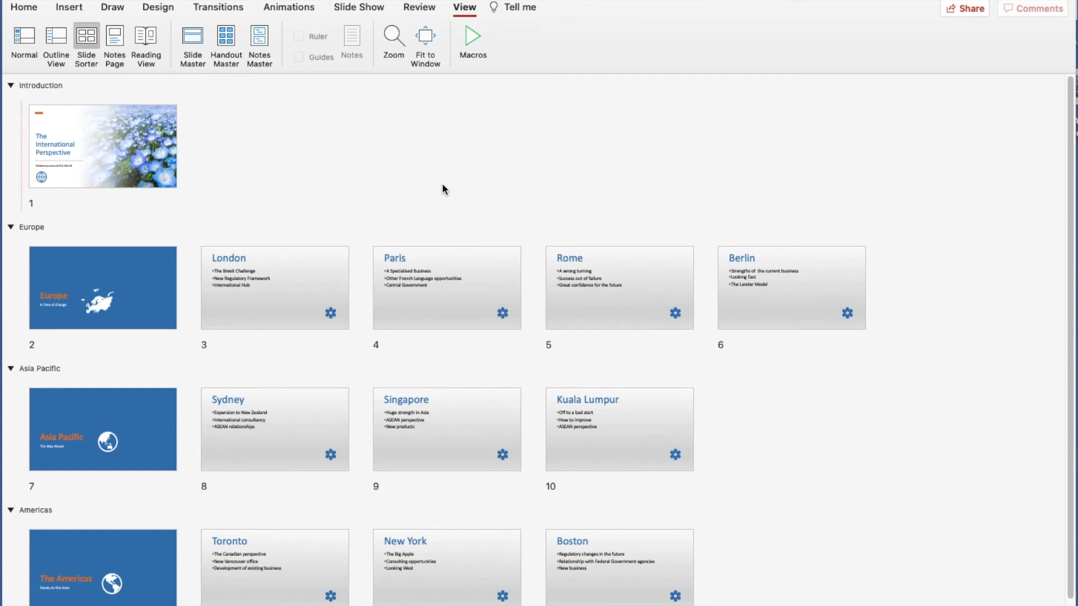
click(277, 278)
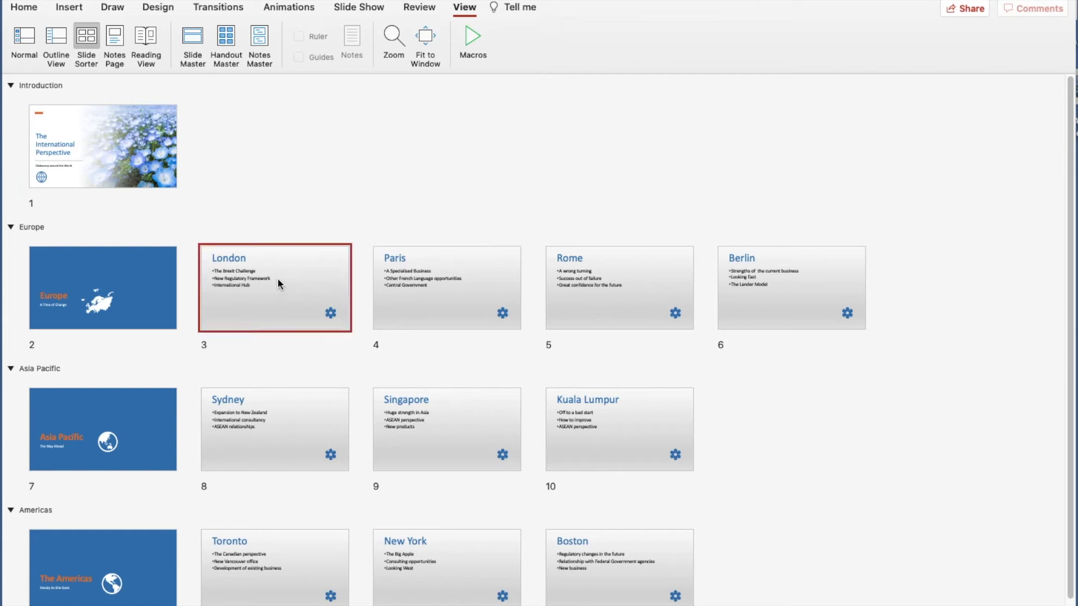
shift+click(806, 298)
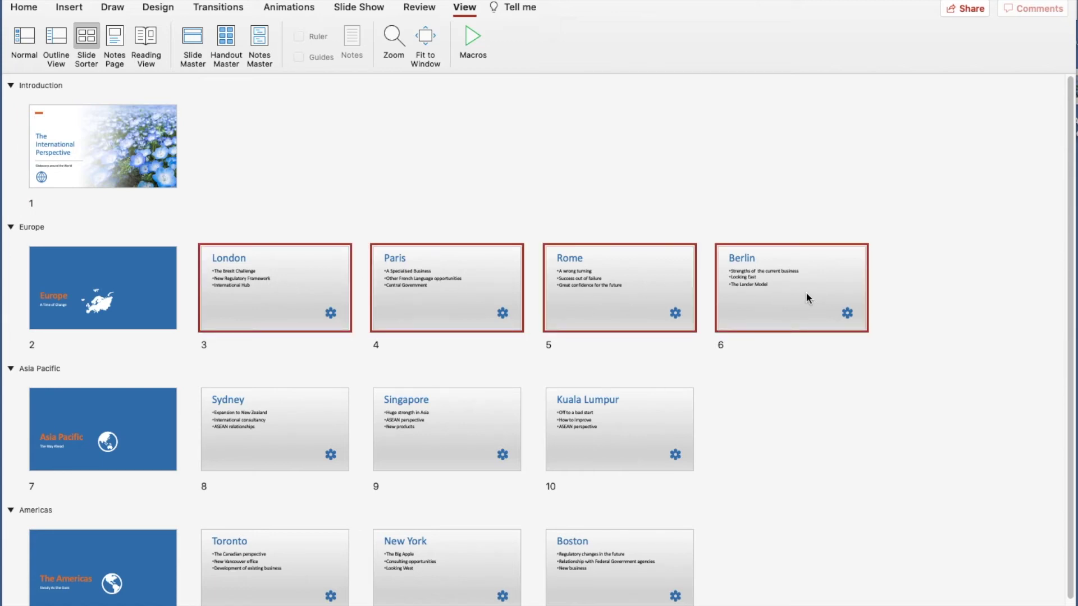
click(797, 405)
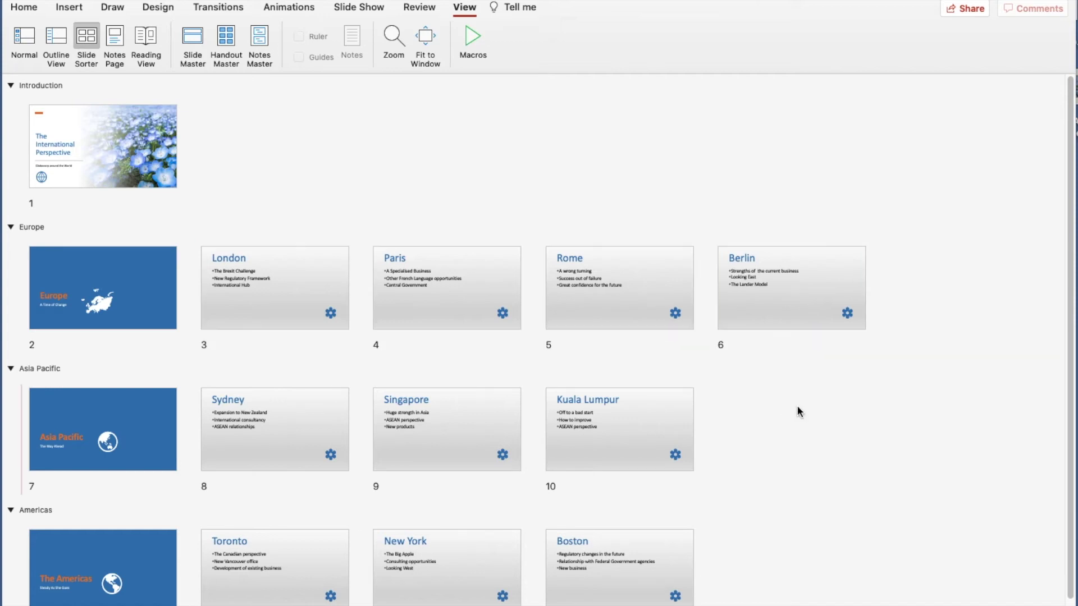
- Select the range from Toronto through Boston, extend it to the whole Americas section, and clear the selection
click(302, 537)
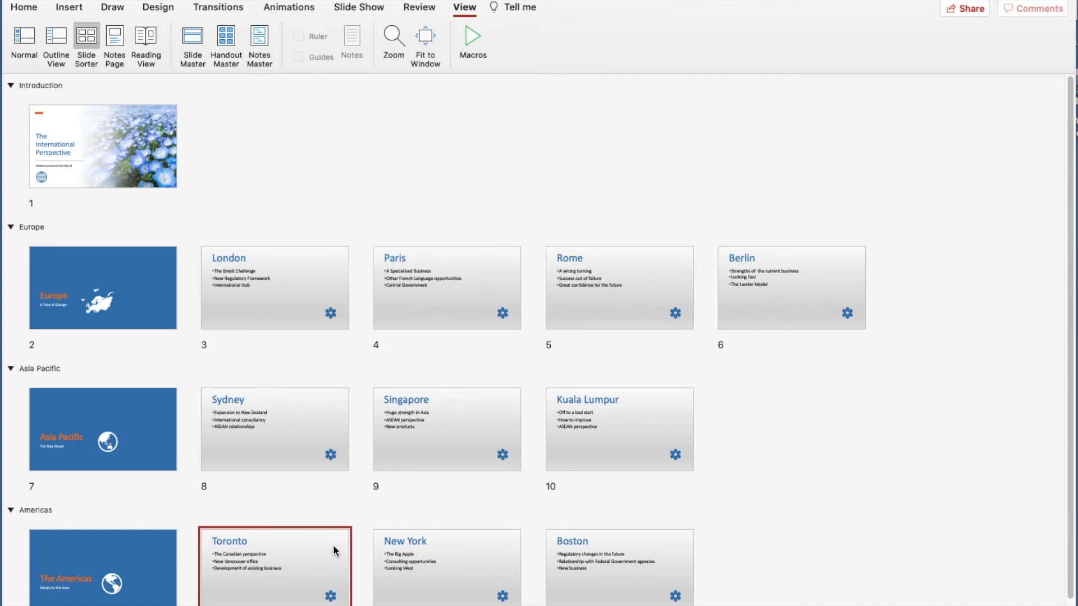
shift+click(636, 568)
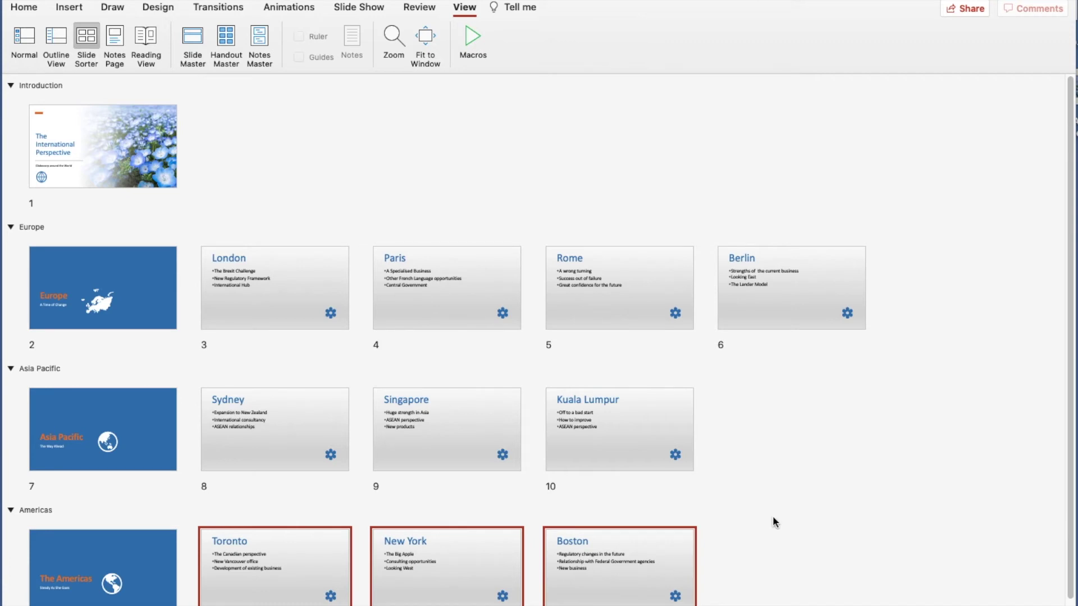
click(803, 503)
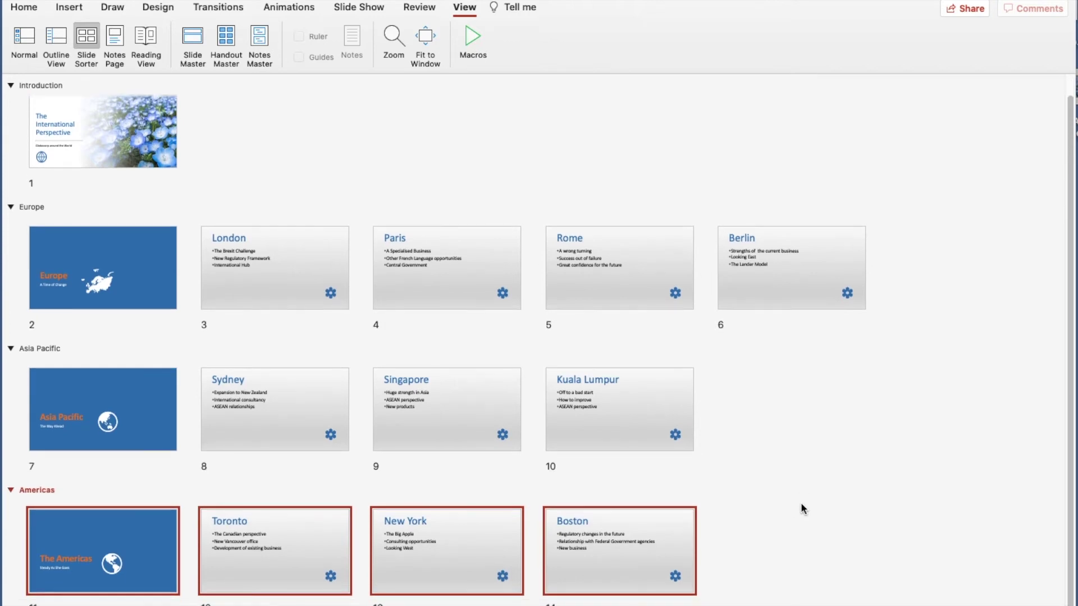
scroll(799, 502, up, 1)
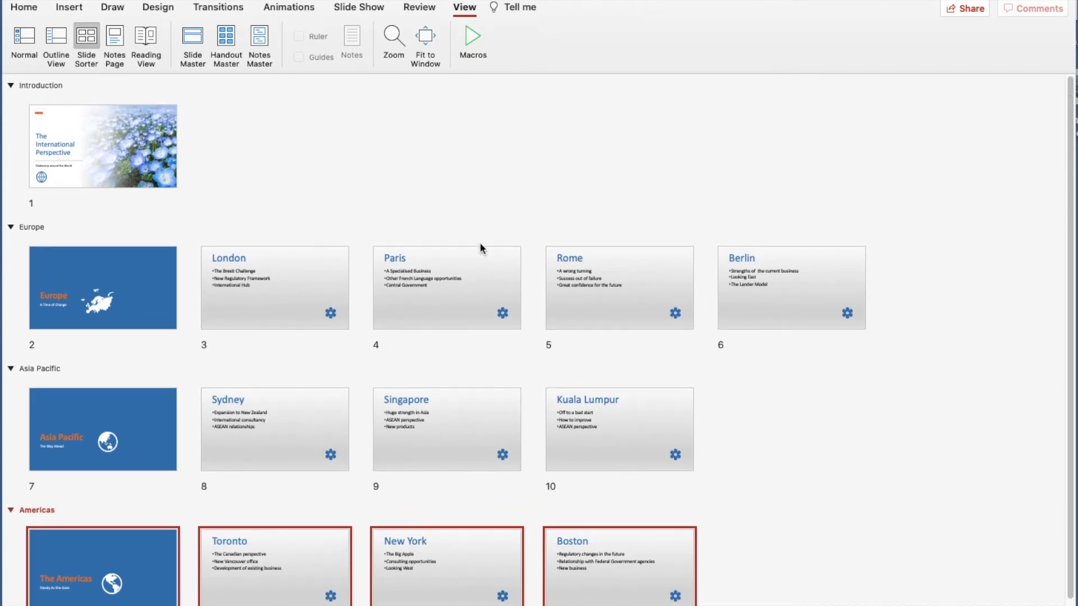
click(426, 192)
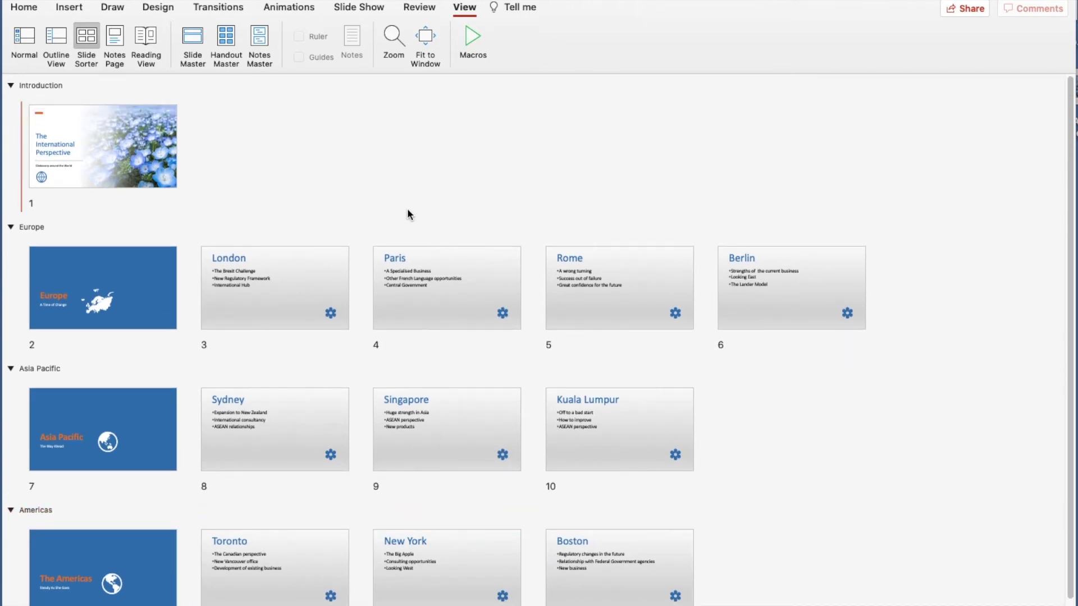
- Move the Berlin slide ahead of the London slide in the Europe section
click(360, 274)
drag(428, 269, 422, 303)
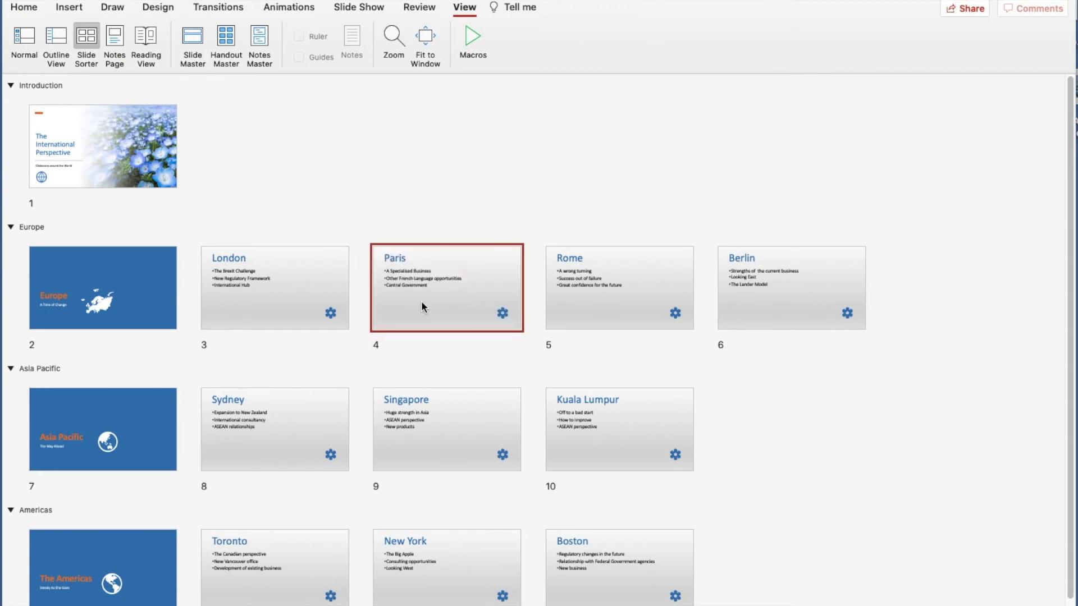
drag(771, 314, 252, 319)
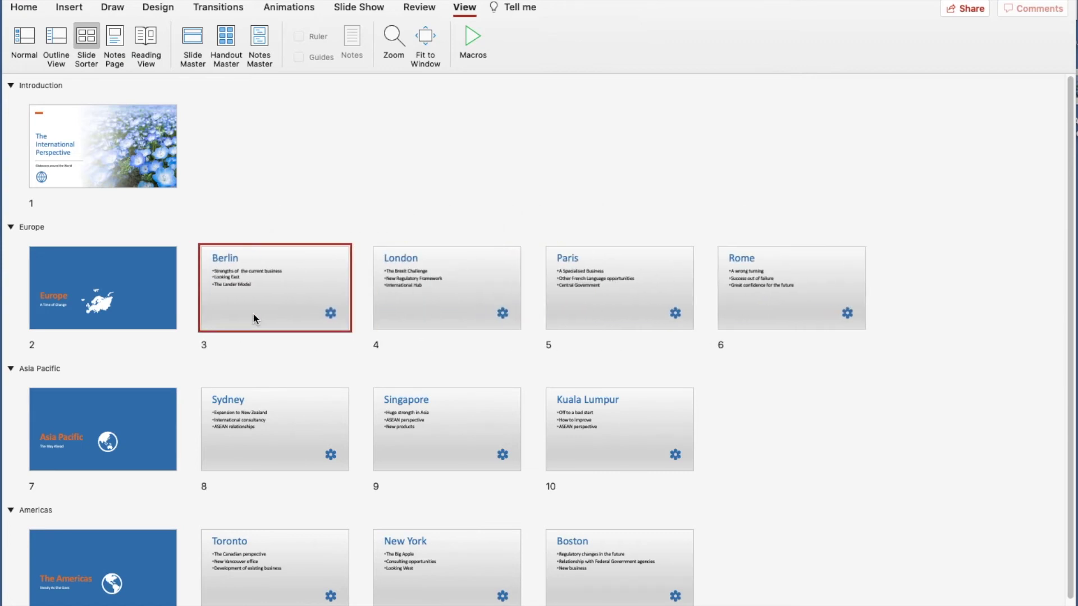
- Move the London slide to the end of the Europe section and the Paris and Rome slides together ahead of Berlin
drag(430, 299, 879, 312)
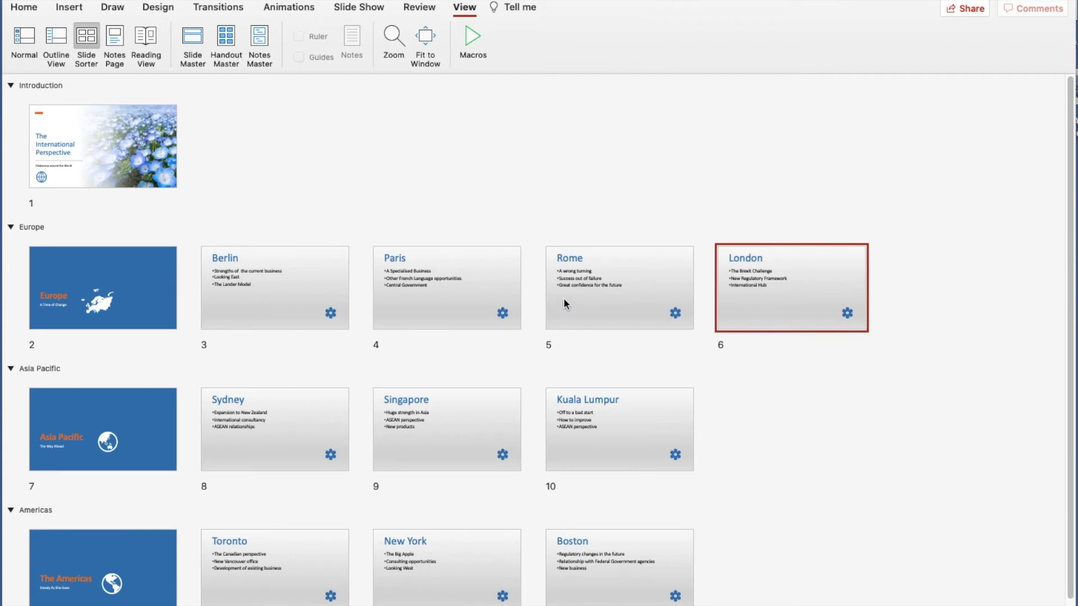
click(453, 286)
shift+click(606, 287)
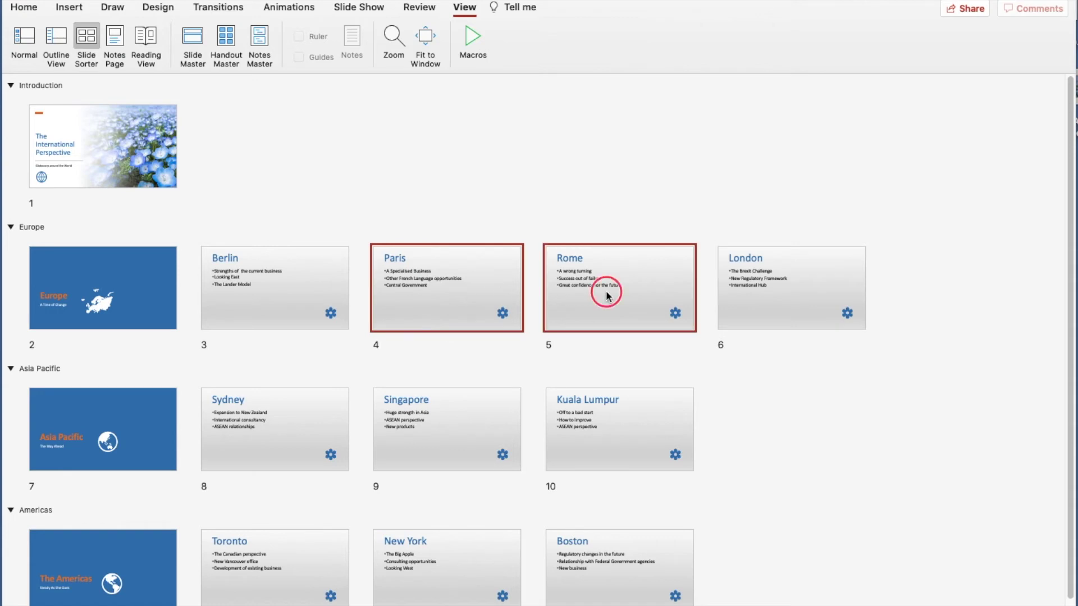
drag(605, 292, 417, 301)
drag(281, 261, 280, 262)
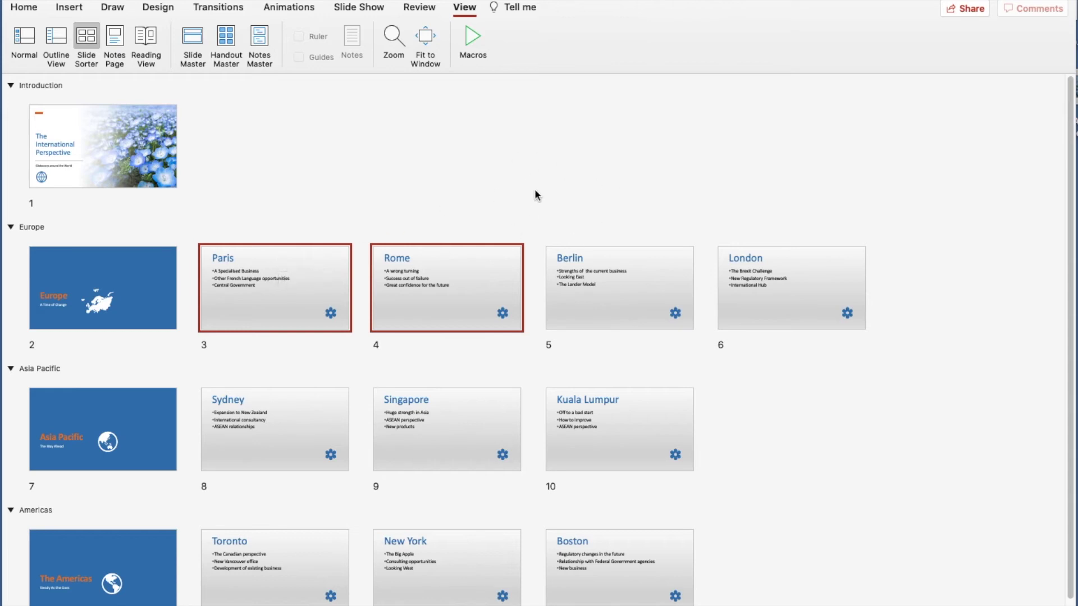
- Move the Rome, Berlin and London slides together ahead of the Paris slide and clear the selection
click(463, 289)
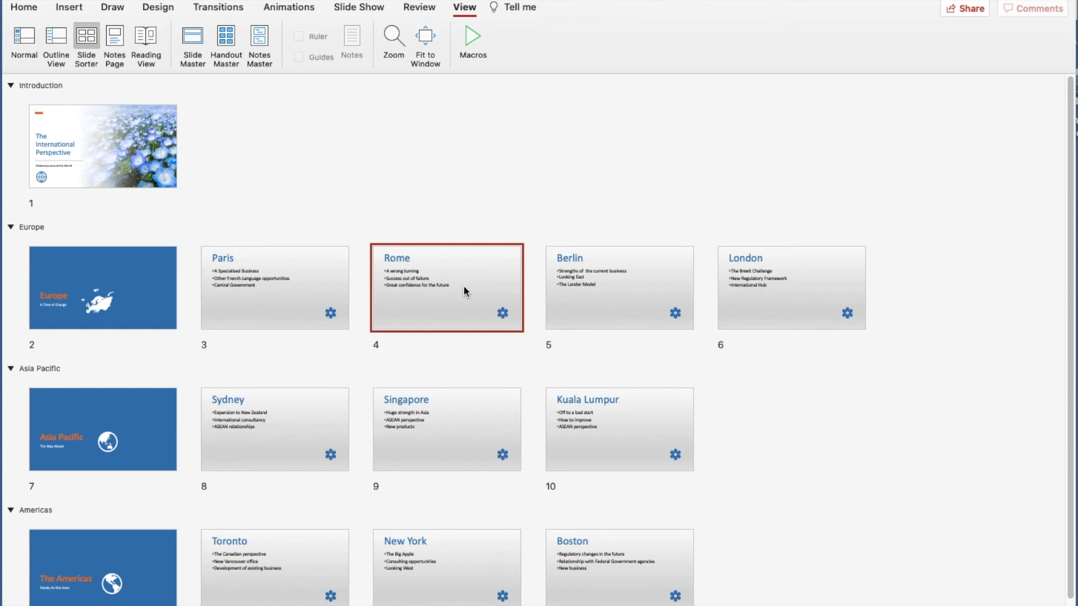
shift+click(772, 313)
drag(772, 313, 205, 250)
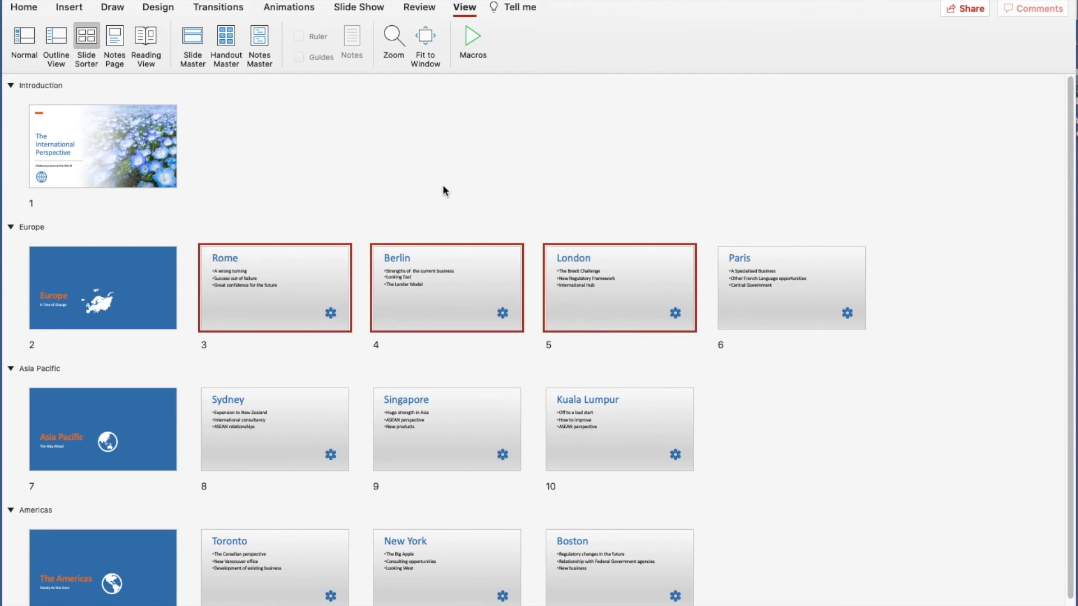
click(476, 191)
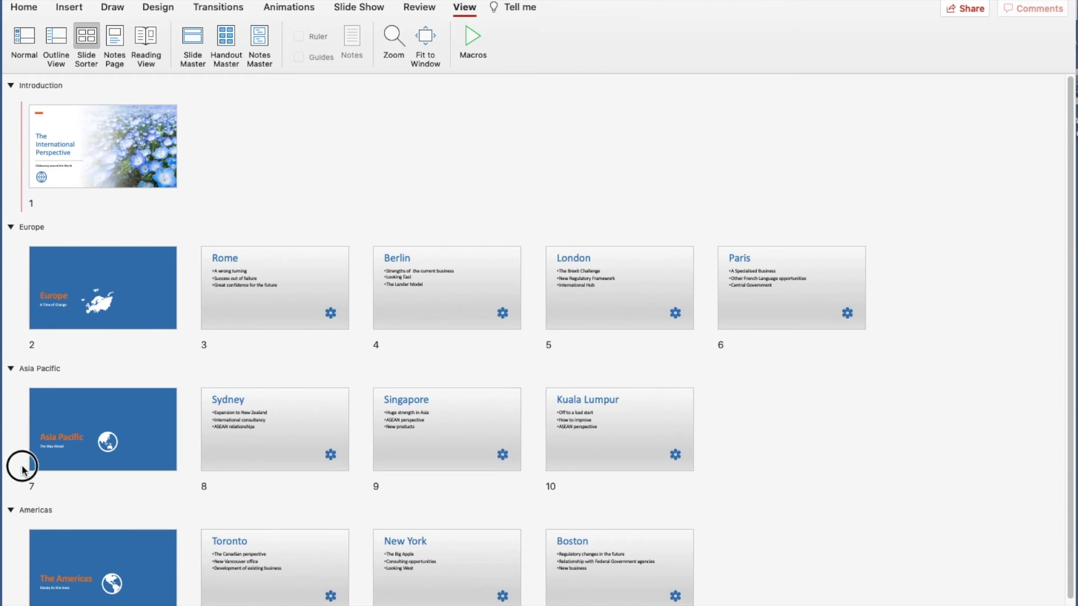
- Move the collapsed Americas section ahead of Asia Pacific, expand it again and select the Europe title slide
click(10, 510)
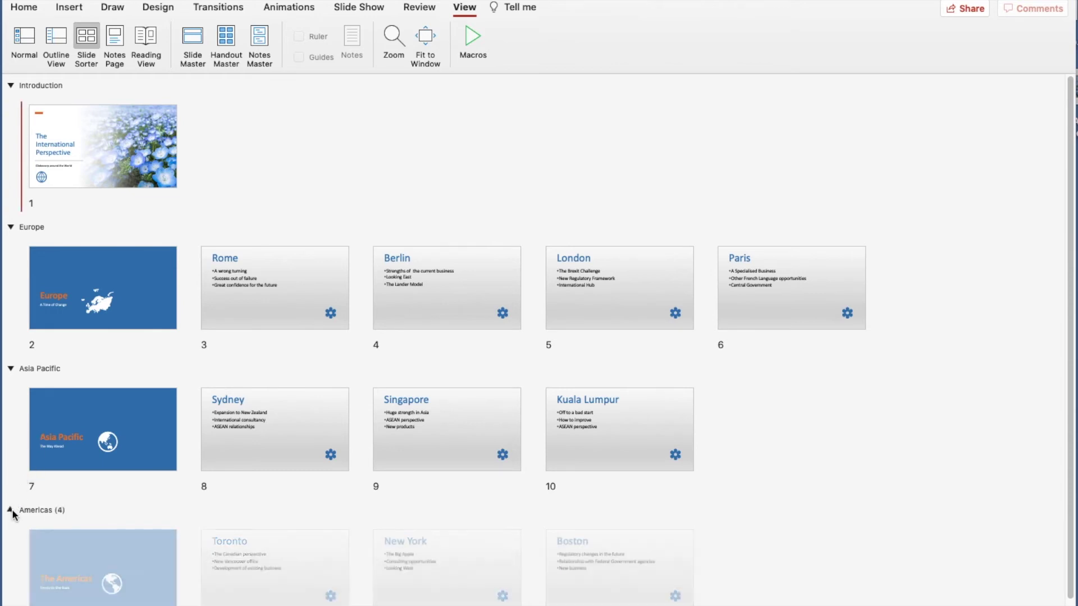
drag(30, 513, 77, 138)
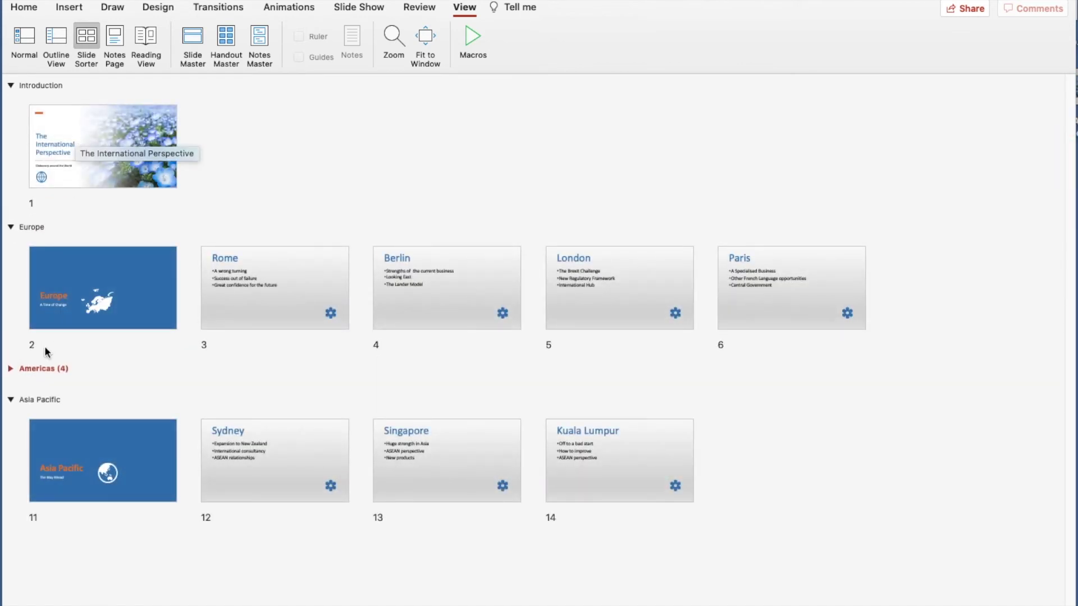
click(10, 370)
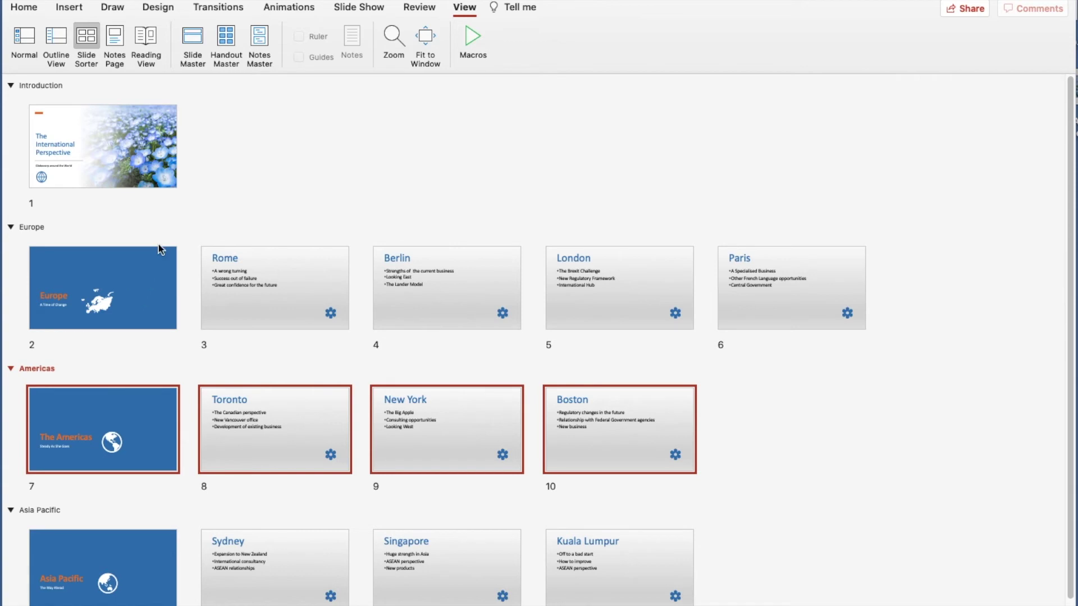
click(143, 283)
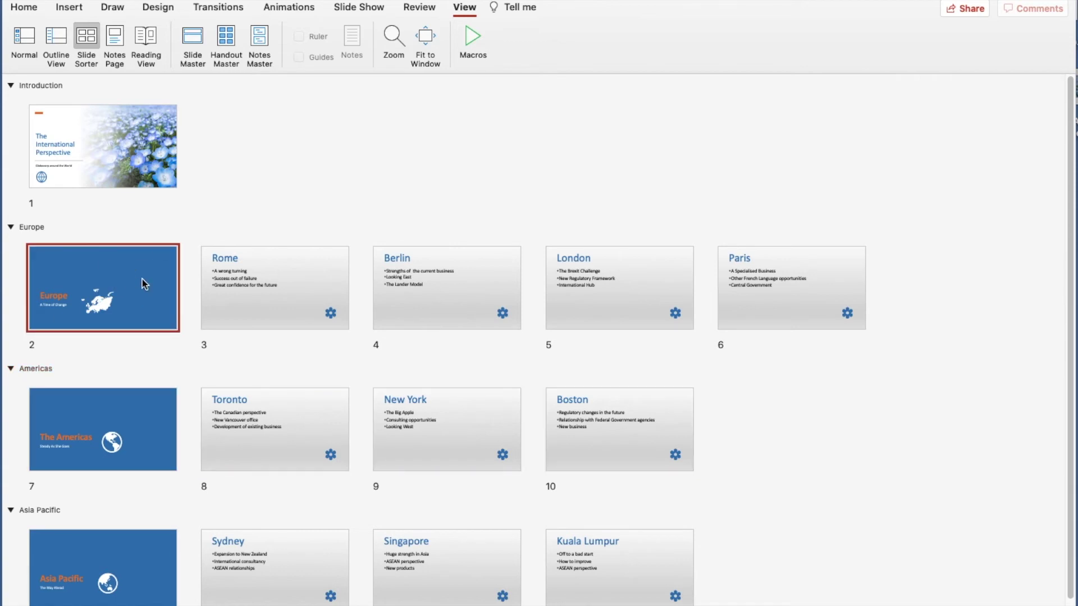
- Collapse all sections and reorder them as Introduction, Asia Pacific, Americas, Europe
right_click(38, 87)
click(63, 206)
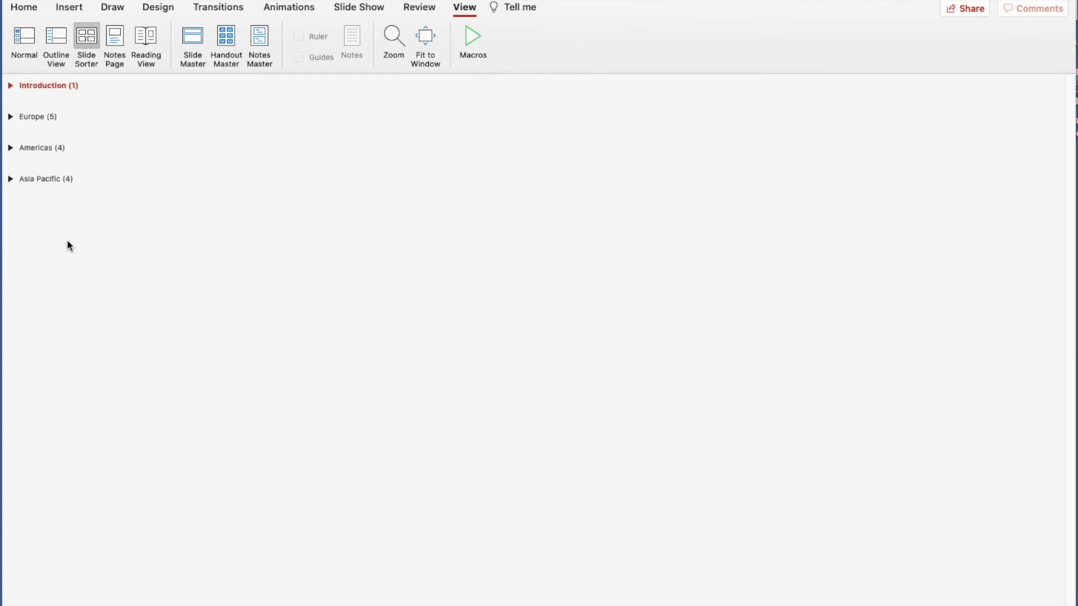
drag(35, 115, 32, 205)
drag(37, 148, 39, 105)
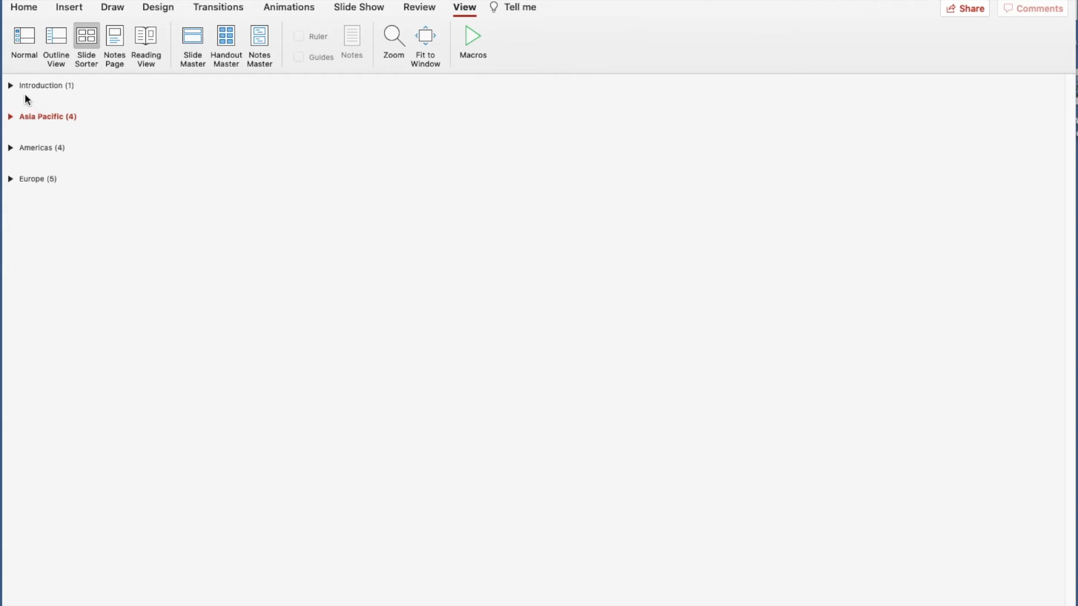
- Add a new section named Africa between the Americas and Europe sections
drag(24, 96, 33, 164)
right_click(33, 164)
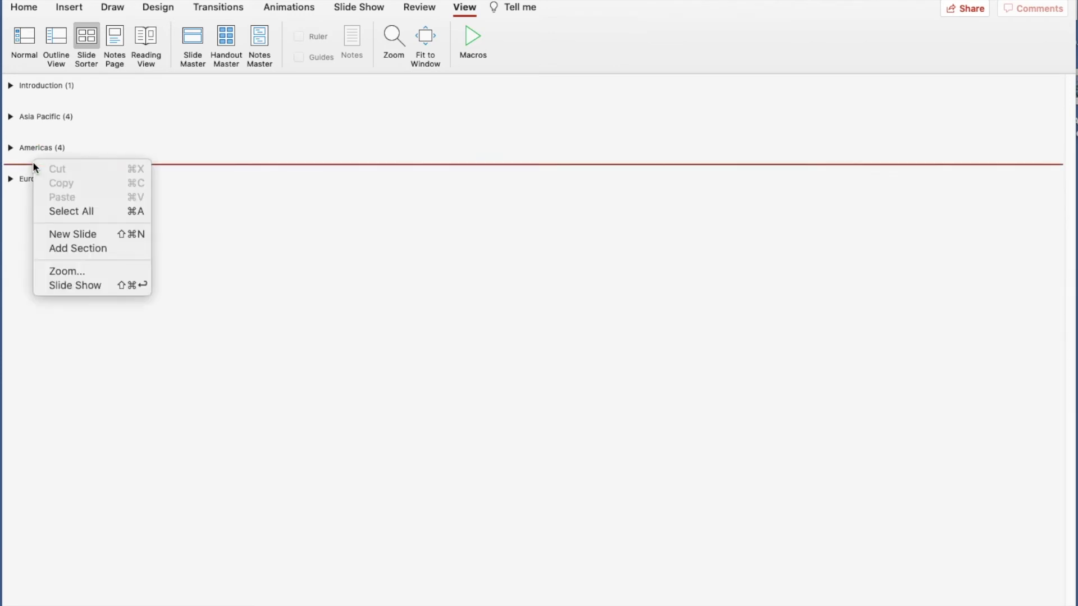
click(56, 248)
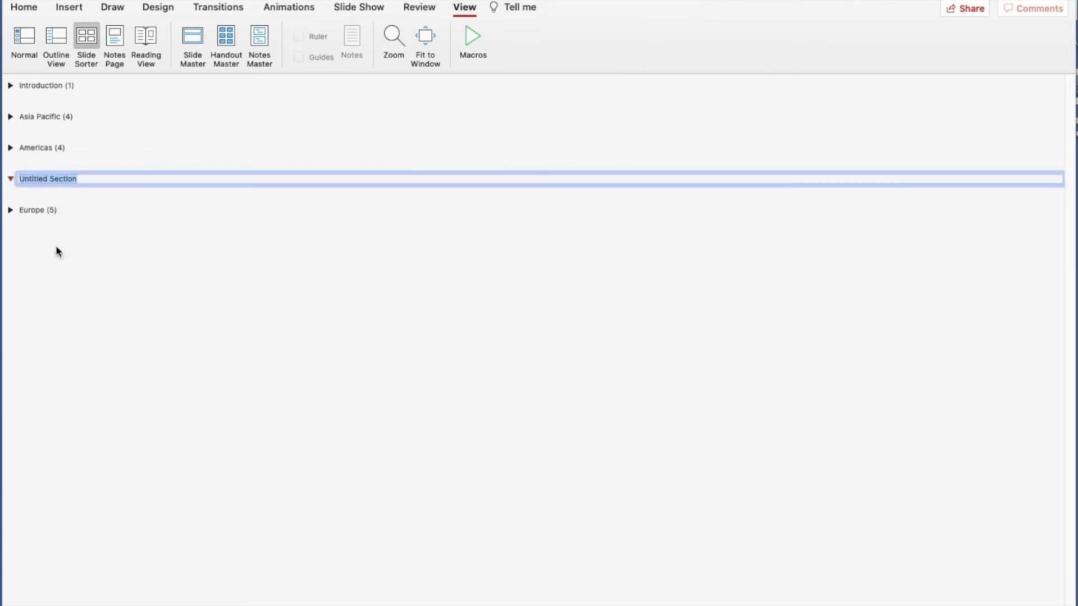
text(Africa)
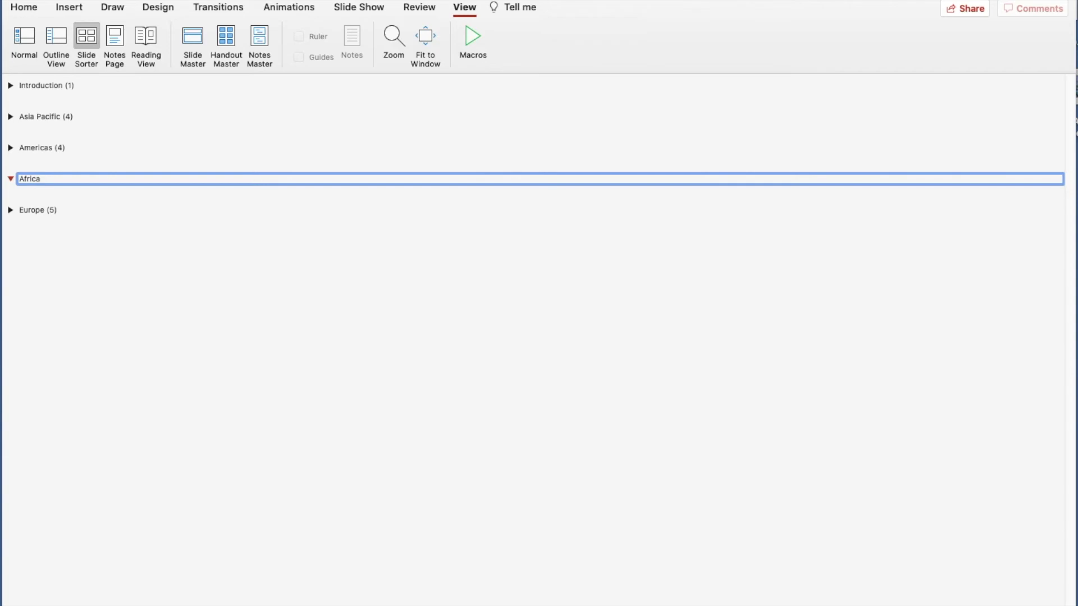
key(Return)
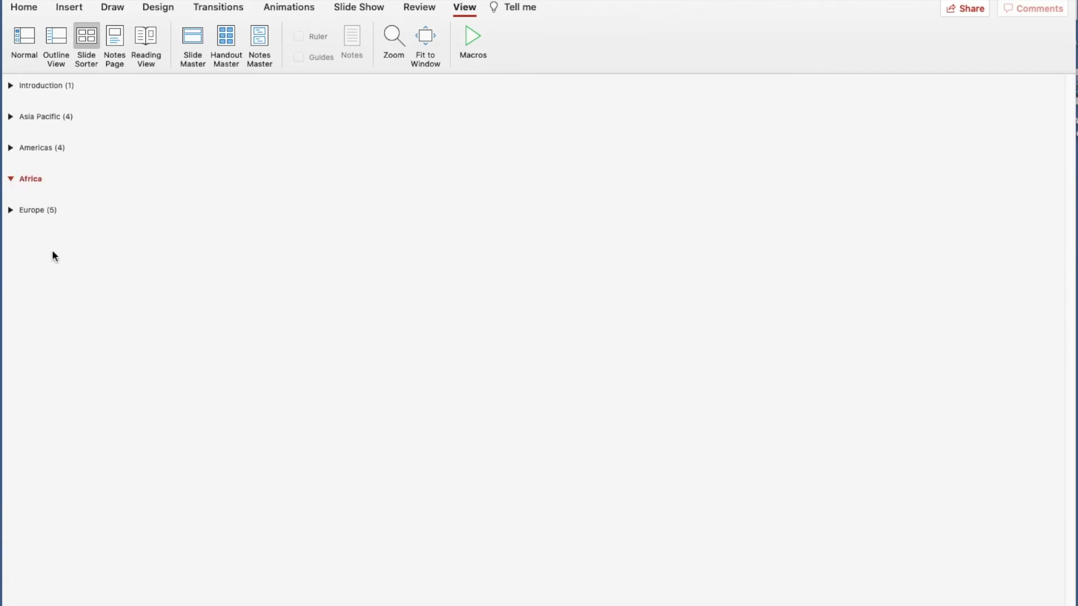
right_click(41, 177)
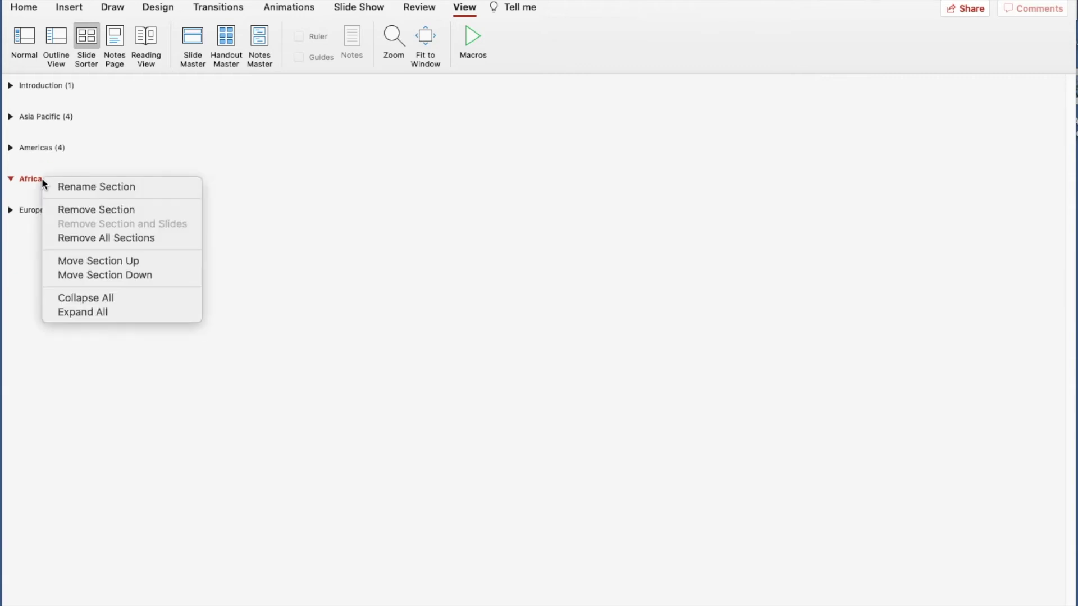
click(29, 187)
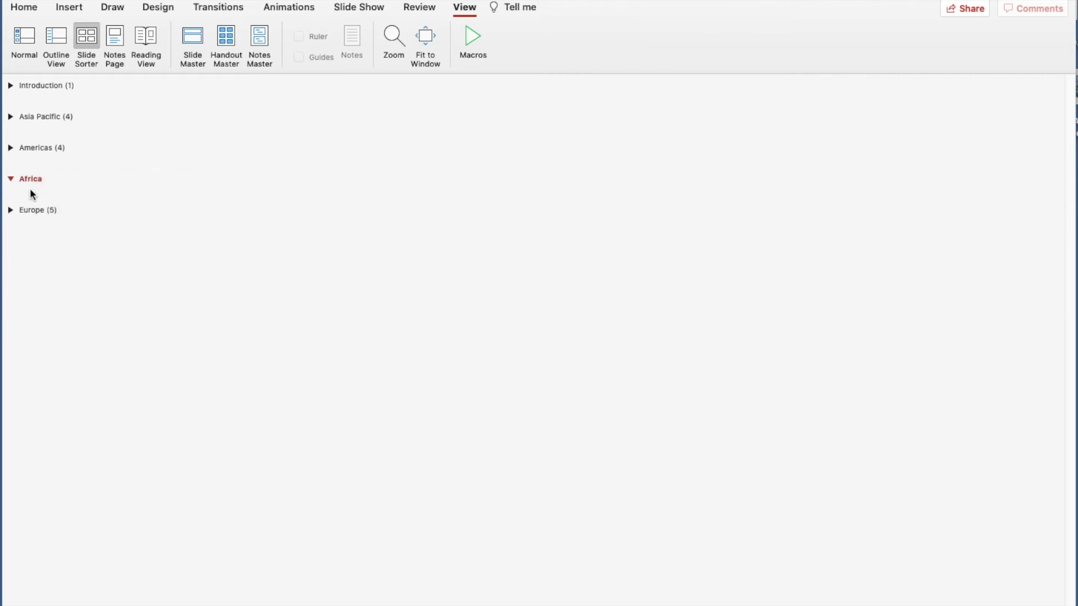
right_click(29, 187)
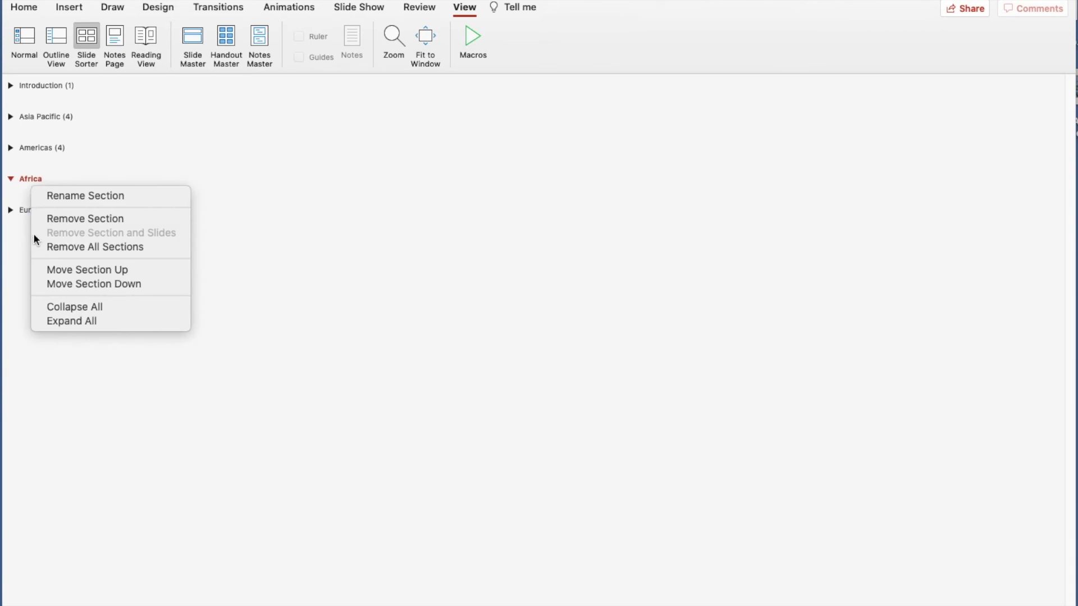
click(30, 188)
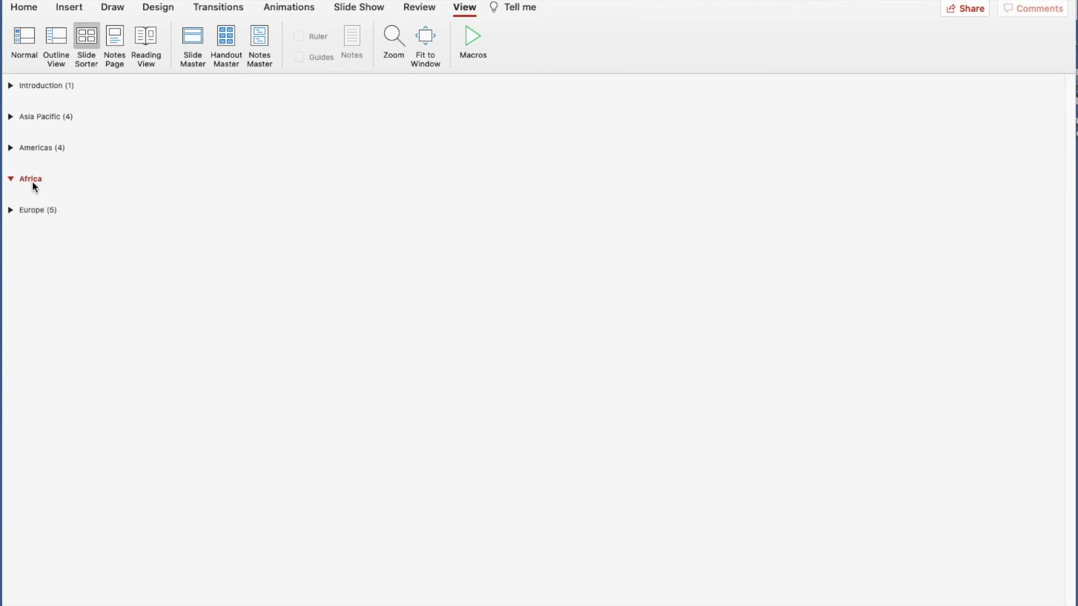
- Insert a new slide in the empty Africa section and change its layout to Section Header
click(33, 191)
right_click(33, 191)
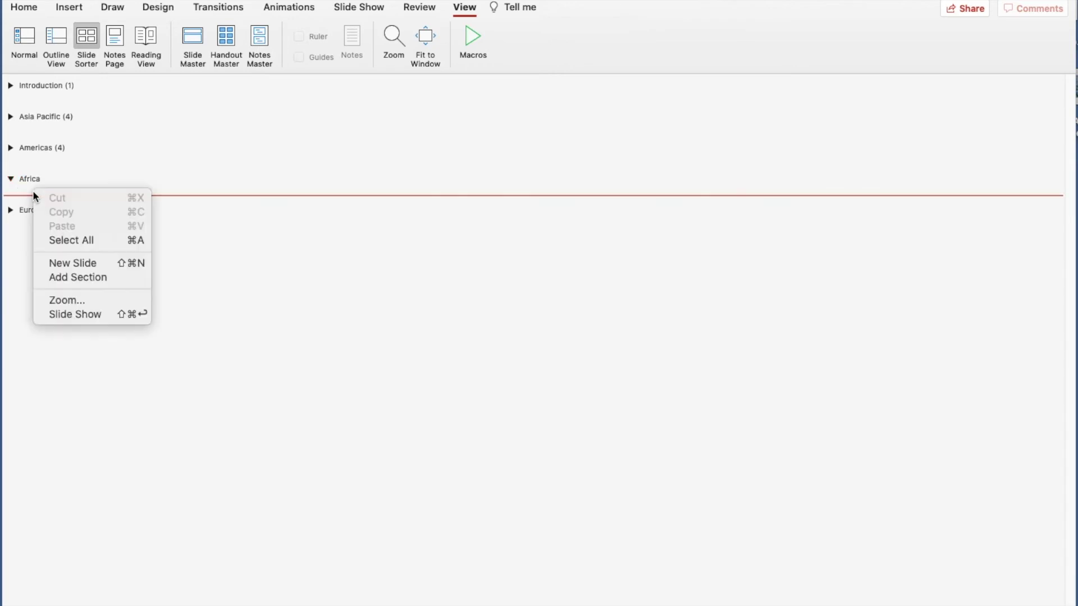
click(46, 259)
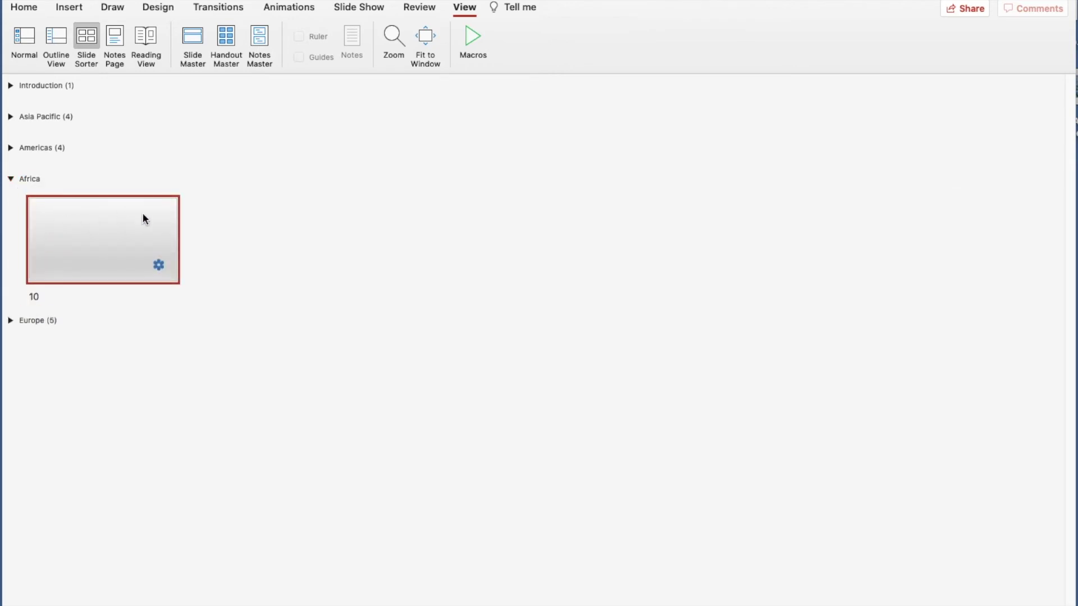
click(29, 8)
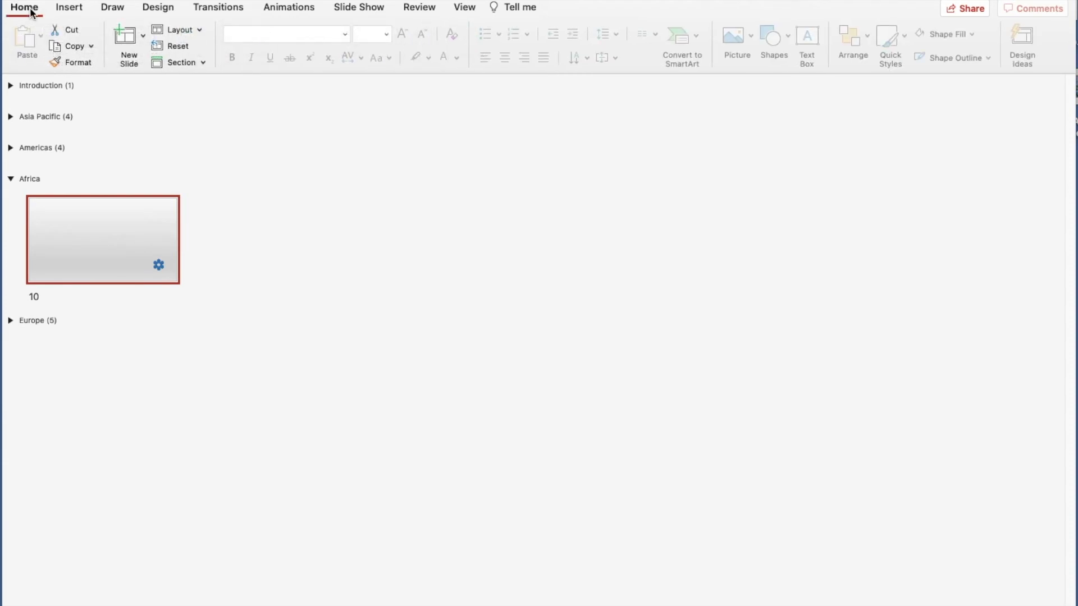
click(199, 31)
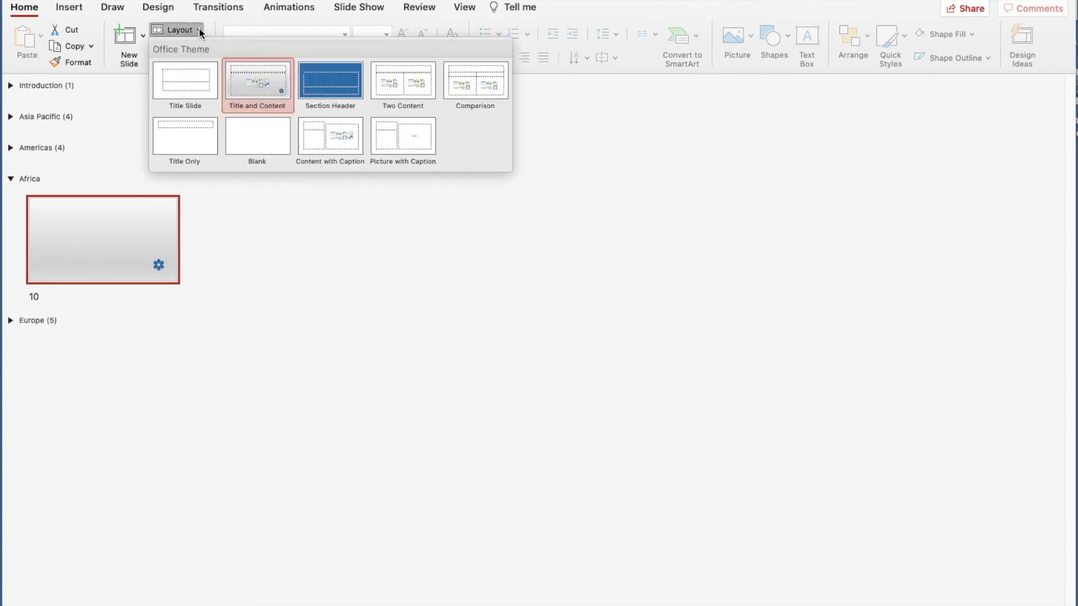
click(340, 90)
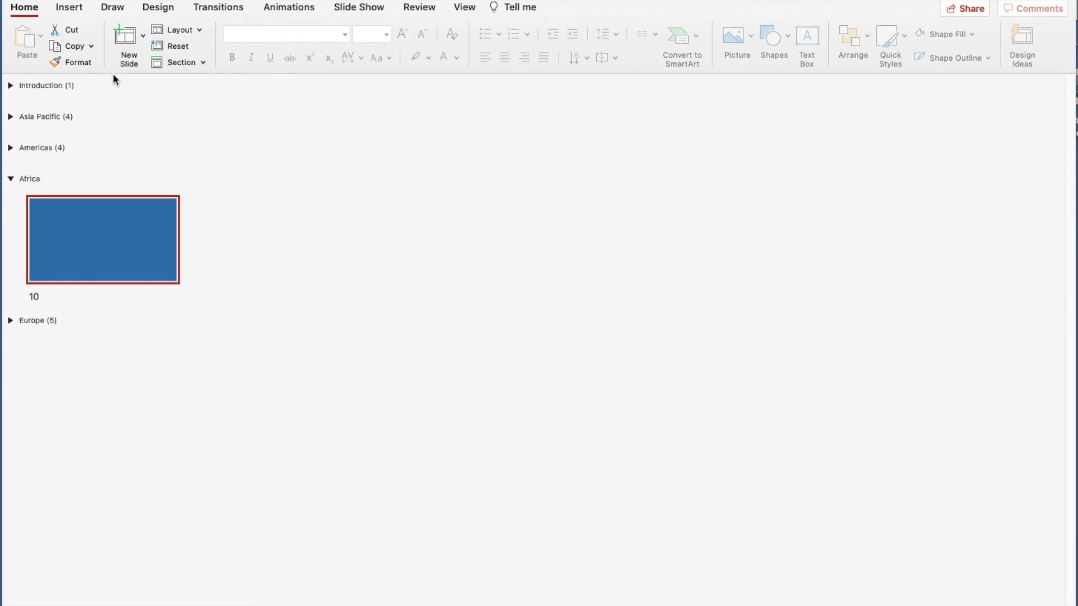
- Add three Title and Content slides after the Africa section header slide
click(143, 35)
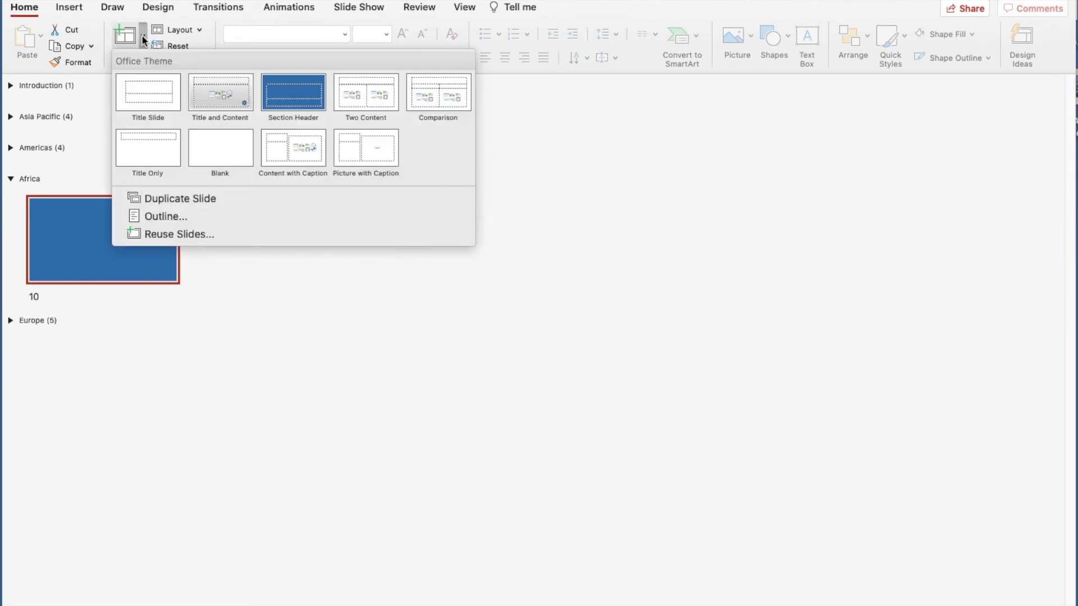
click(203, 93)
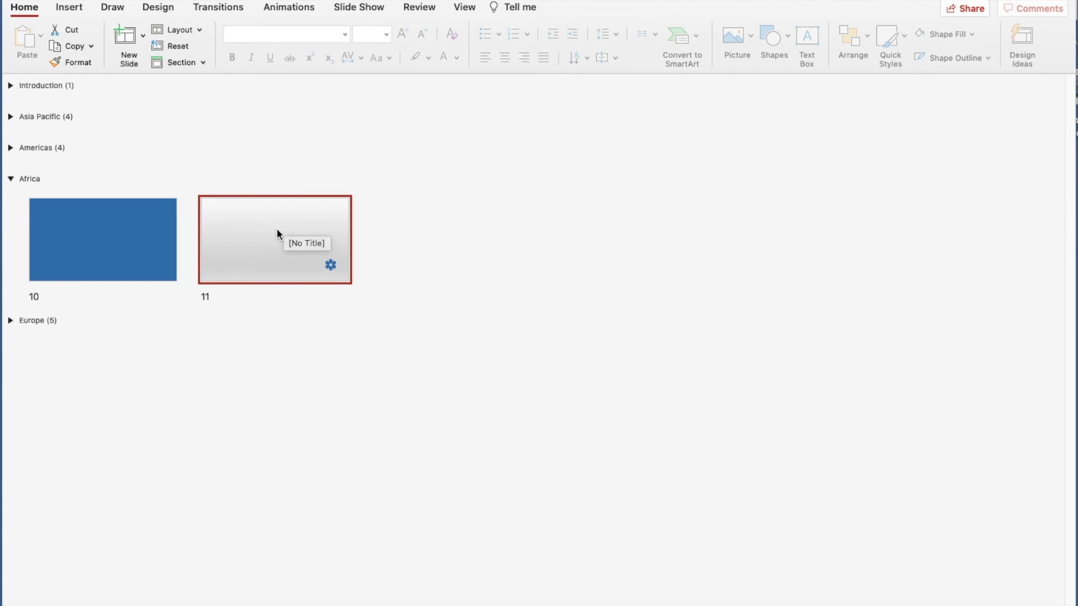
click(125, 42)
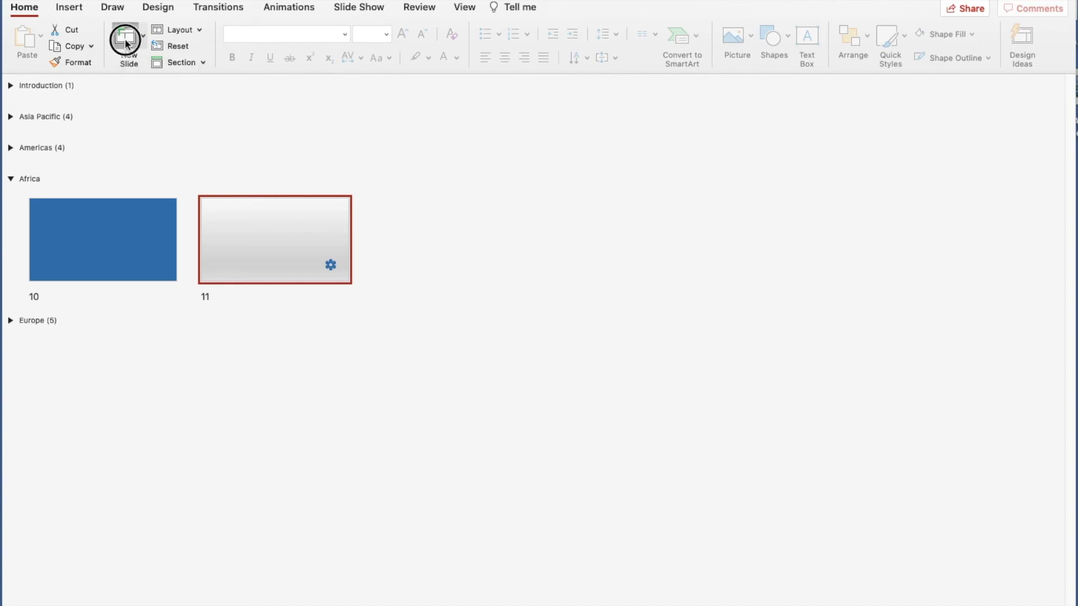
click(126, 43)
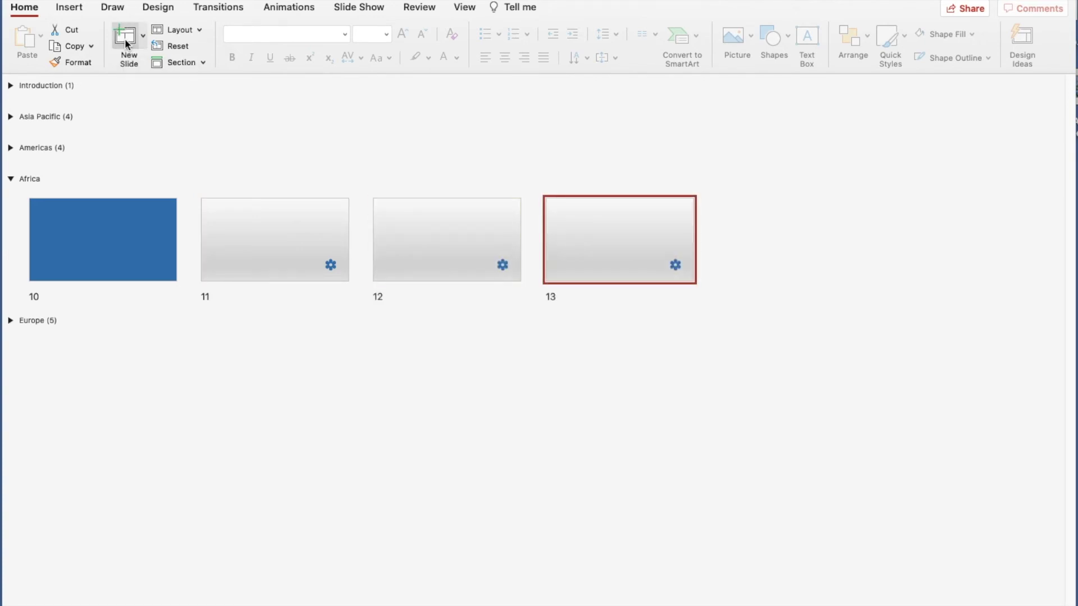